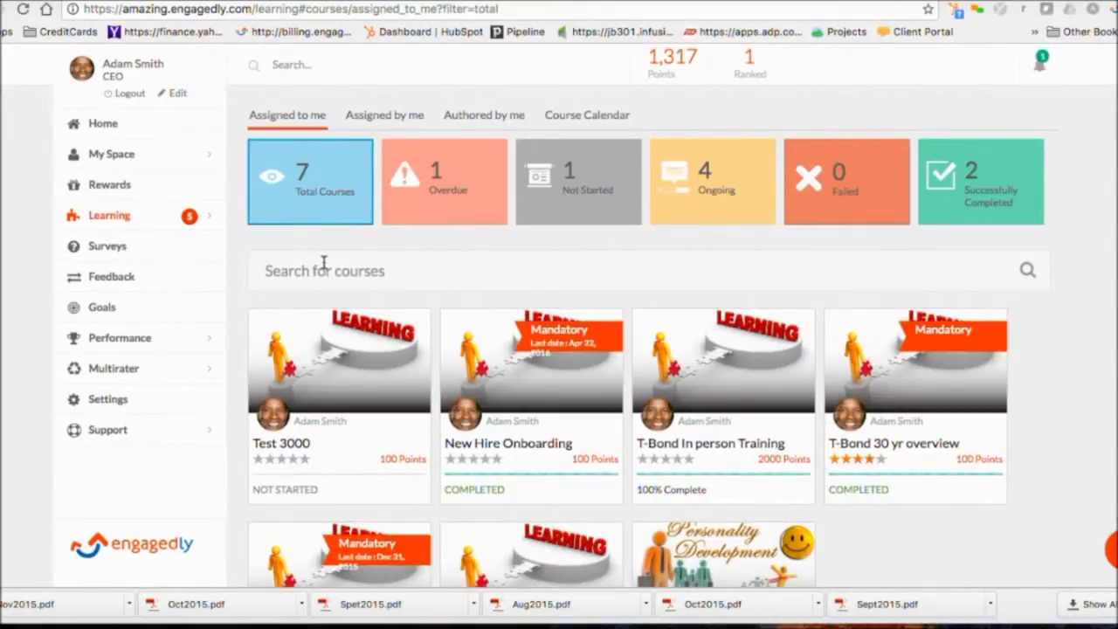
# - Look over the assigned courses, switch to the self-authored courses and start a new course
pyautogui.scroll(-3, 896, 543)
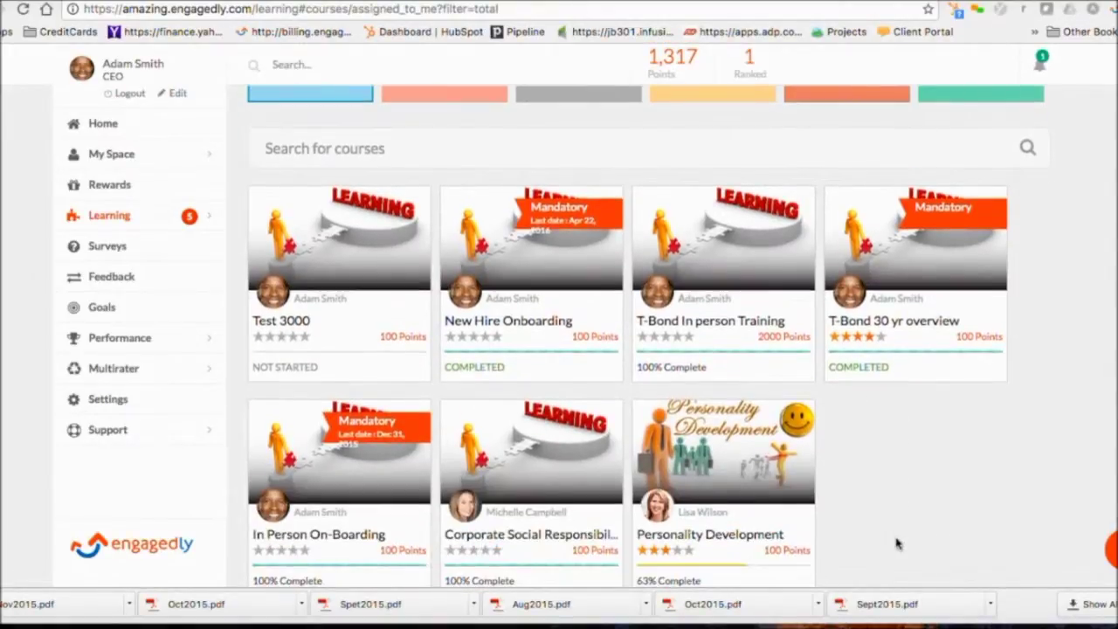
pyautogui.scroll(1, 896, 544)
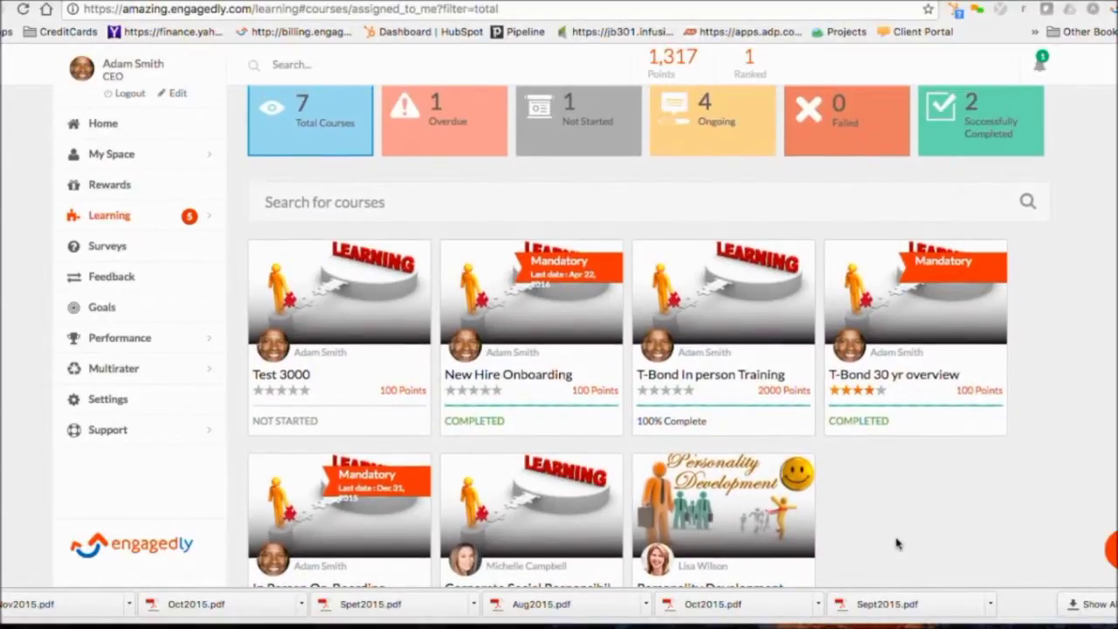
pyautogui.scroll(2, 1109, 474)
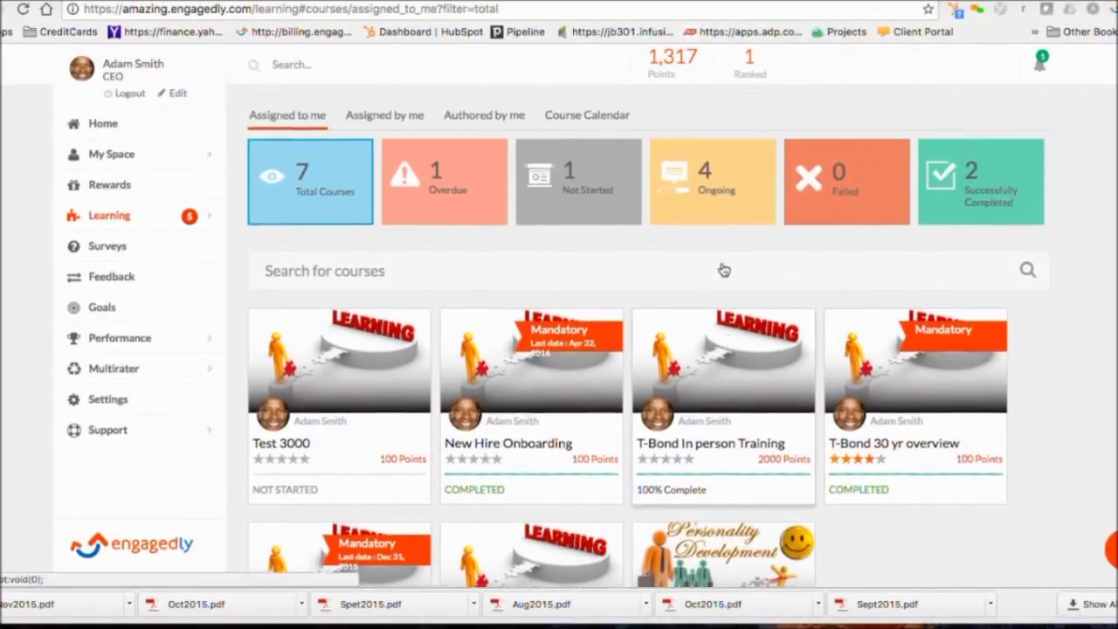
pyautogui.click(483, 114)
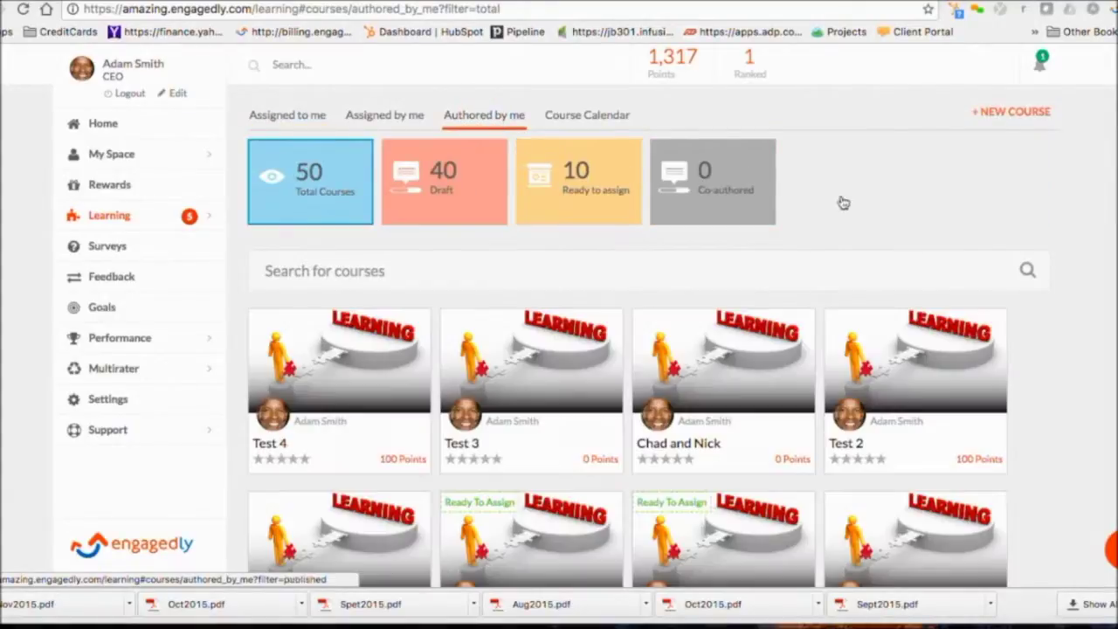
pyautogui.click(1006, 117)
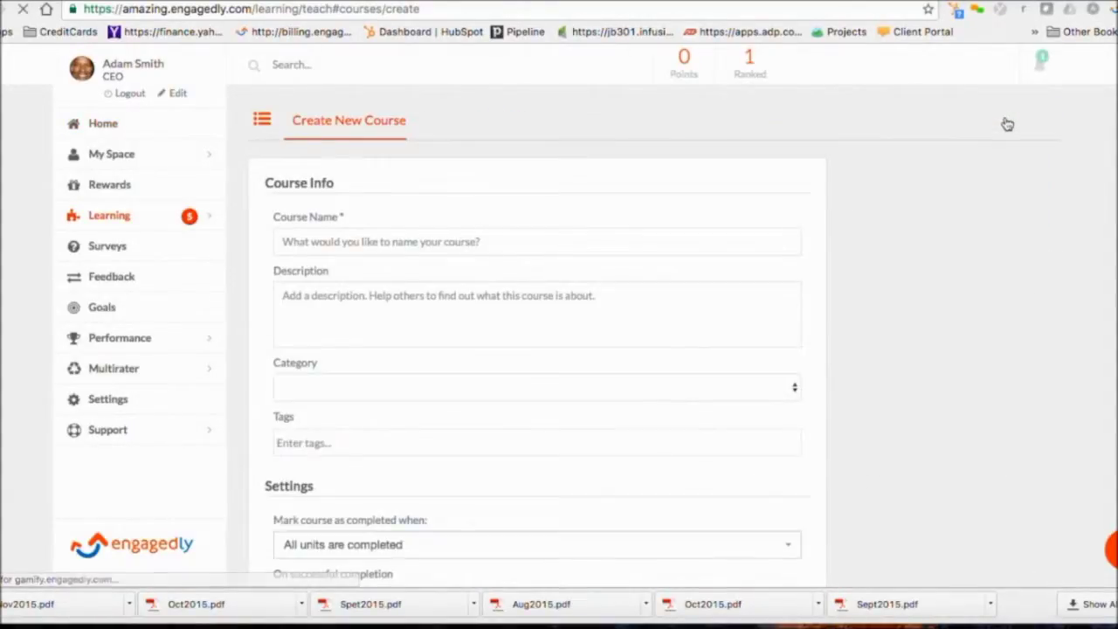
# - Create the course "Employee Engagement" with description "About Employee Engagement", category Management, tag "engagement" and a 100-point completion award
pyautogui.click(494, 241)
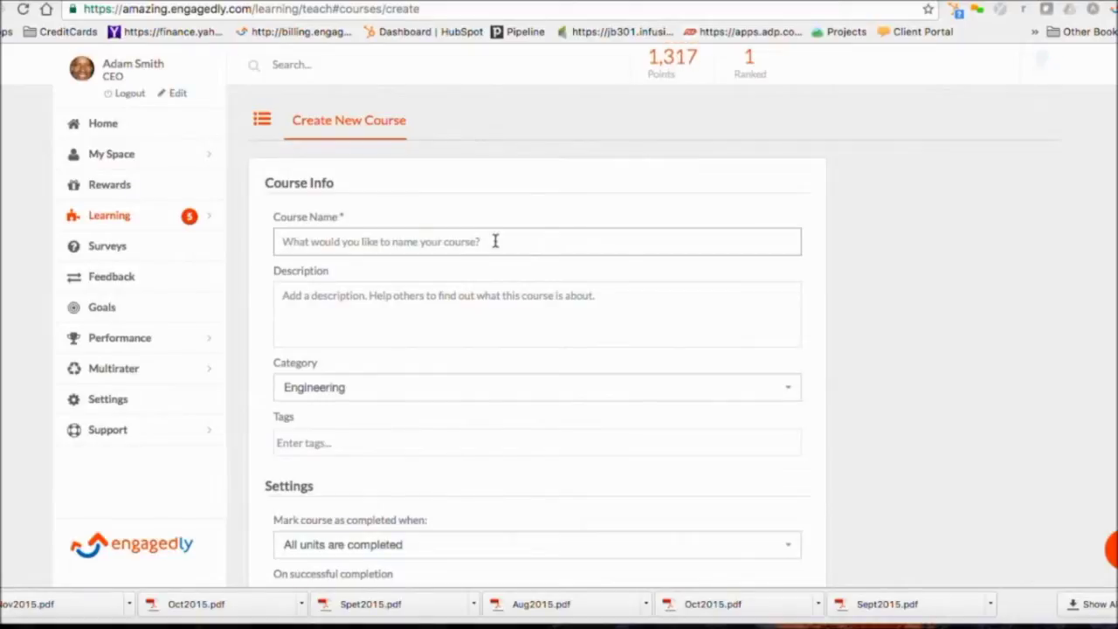
pyautogui.write('Employee Engagement')
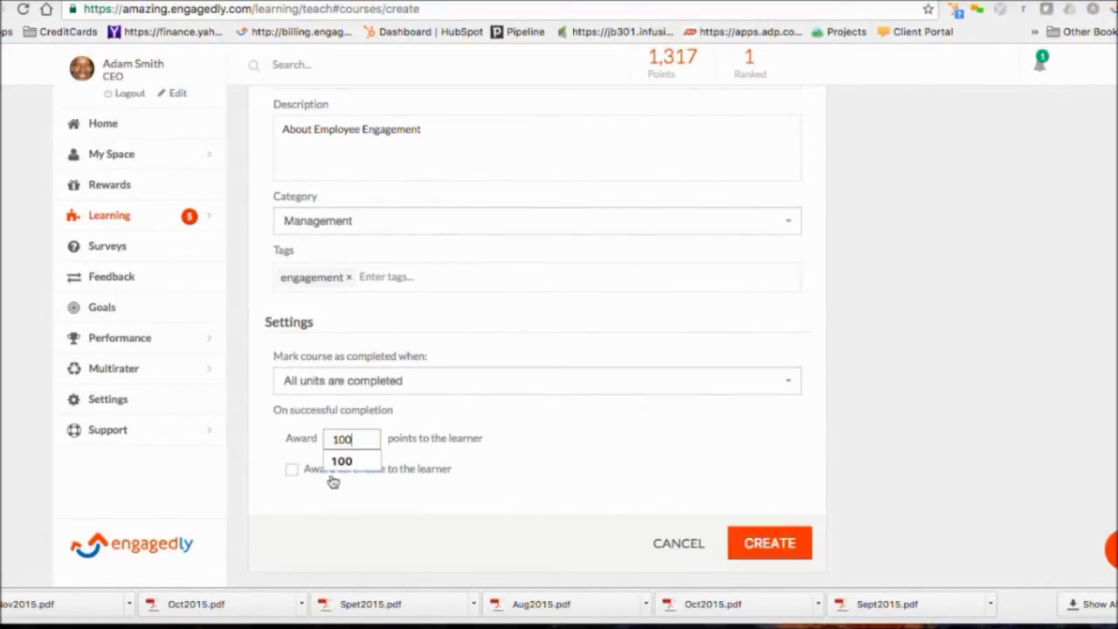
pyautogui.click(340, 463)
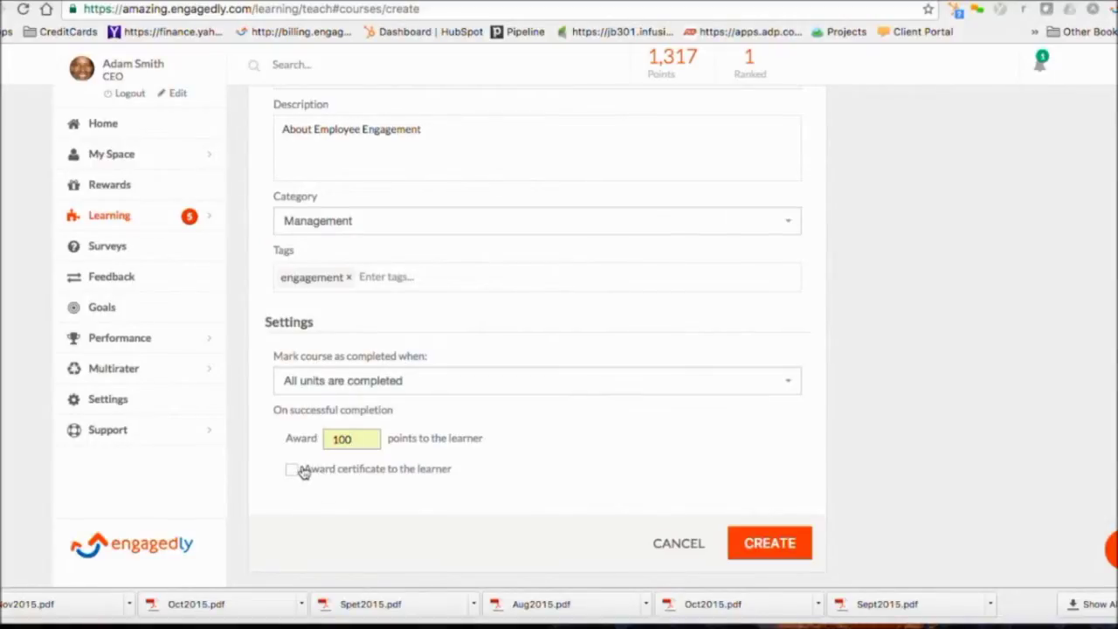
pyautogui.click(789, 544)
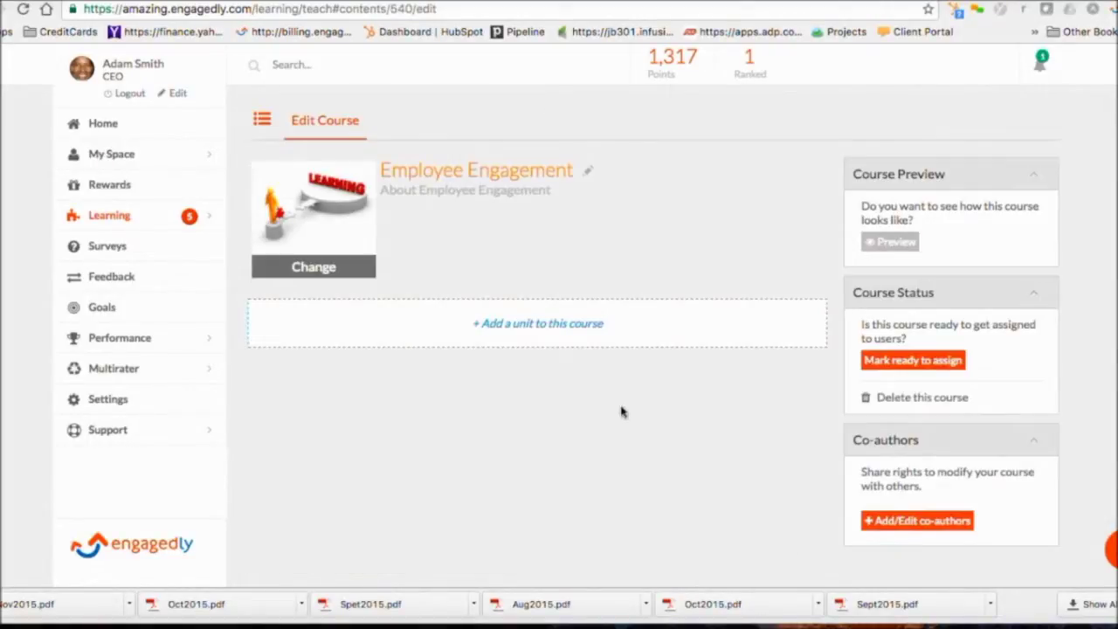
# - Start a PDF document unit in the course and name it "Engagement White paper"
pyautogui.click(568, 331)
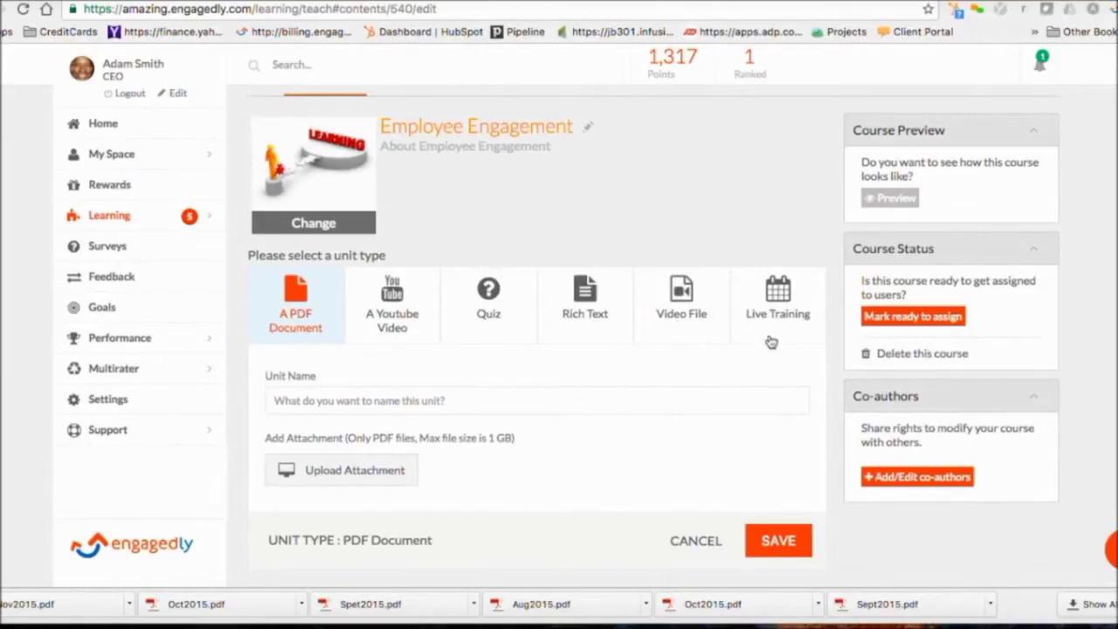
pyautogui.click(332, 401)
pyautogui.write('Engagement White paper')
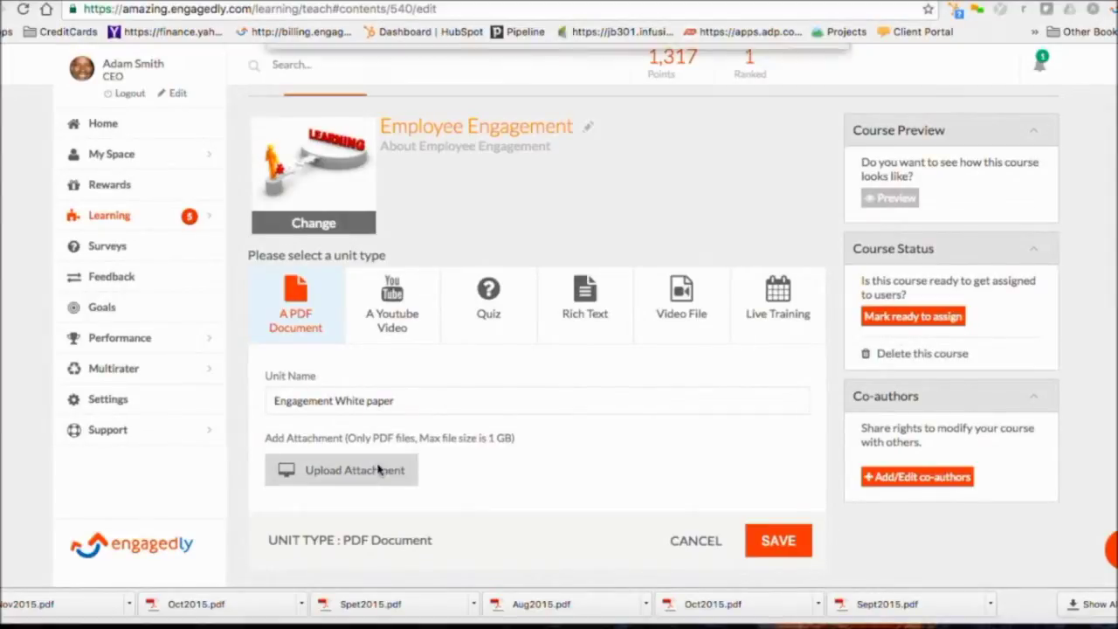
# - Find Engagedly_WP_final.pdf by searching for "employee e", attach it to the white paper unit and save the unit
pyautogui.click(376, 470)
pyautogui.click(784, 59)
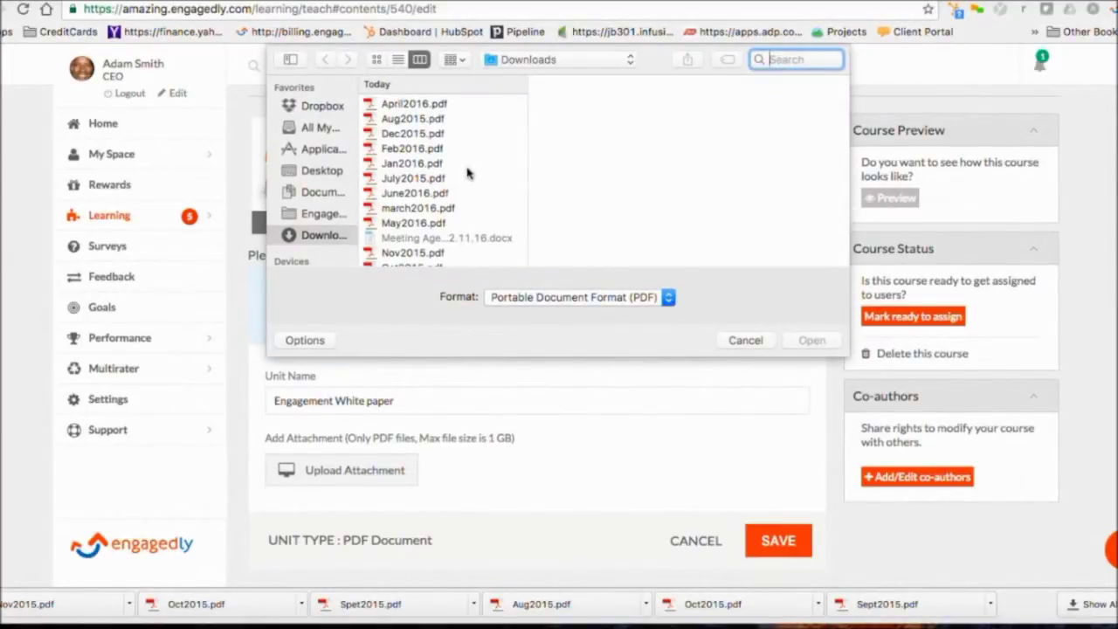
pyautogui.write('employee e')
pyautogui.click(444, 209)
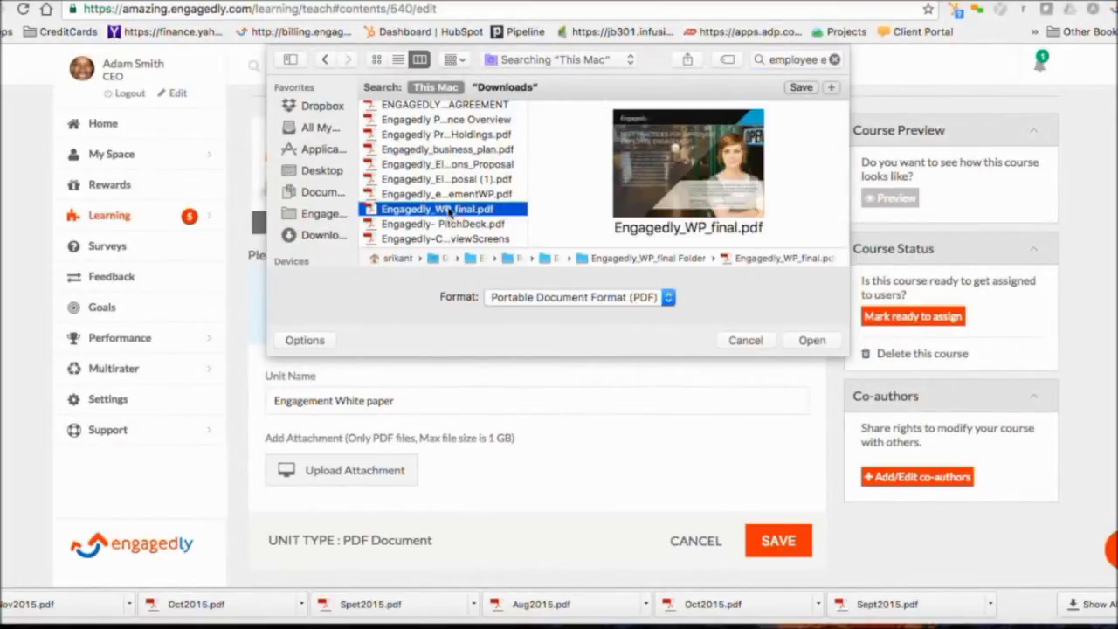
pyautogui.click(812, 342)
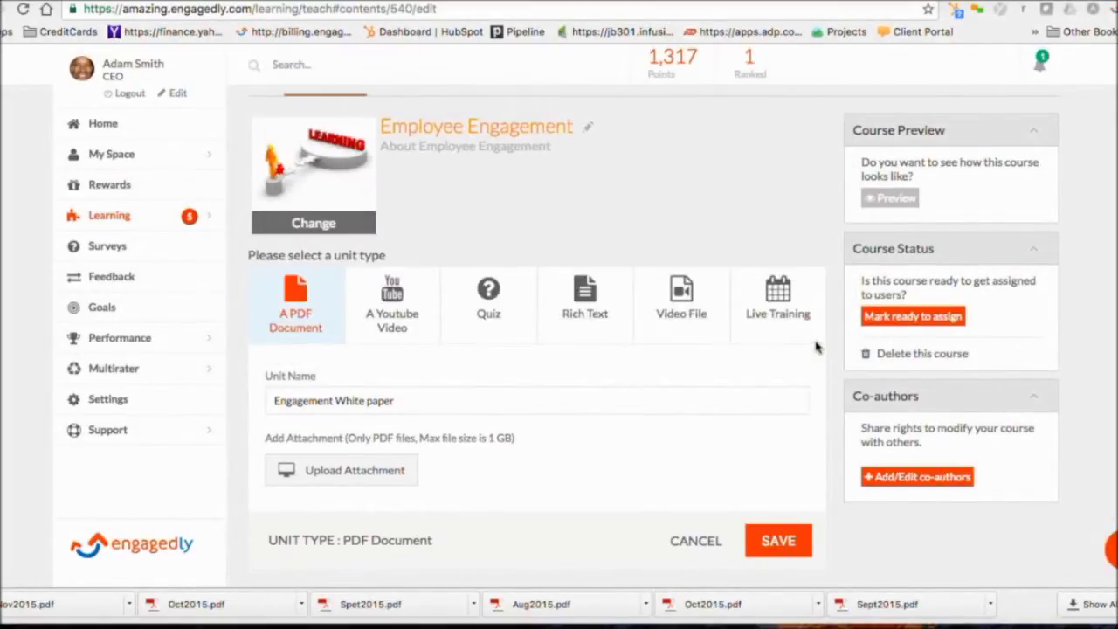
pyautogui.scroll(-1, 584, 485)
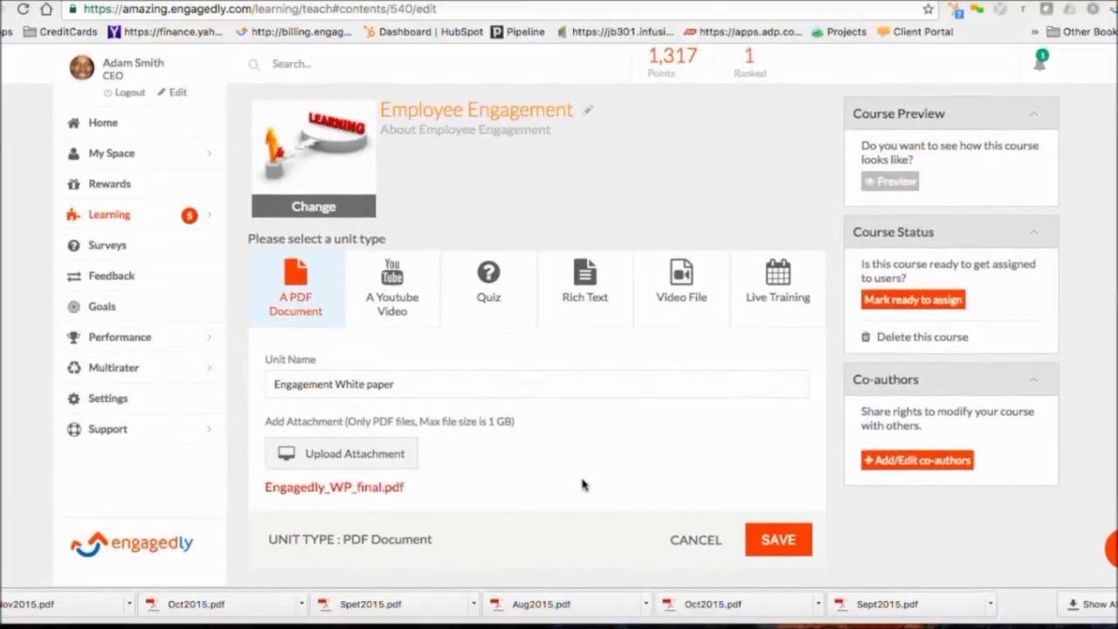
pyautogui.click(790, 546)
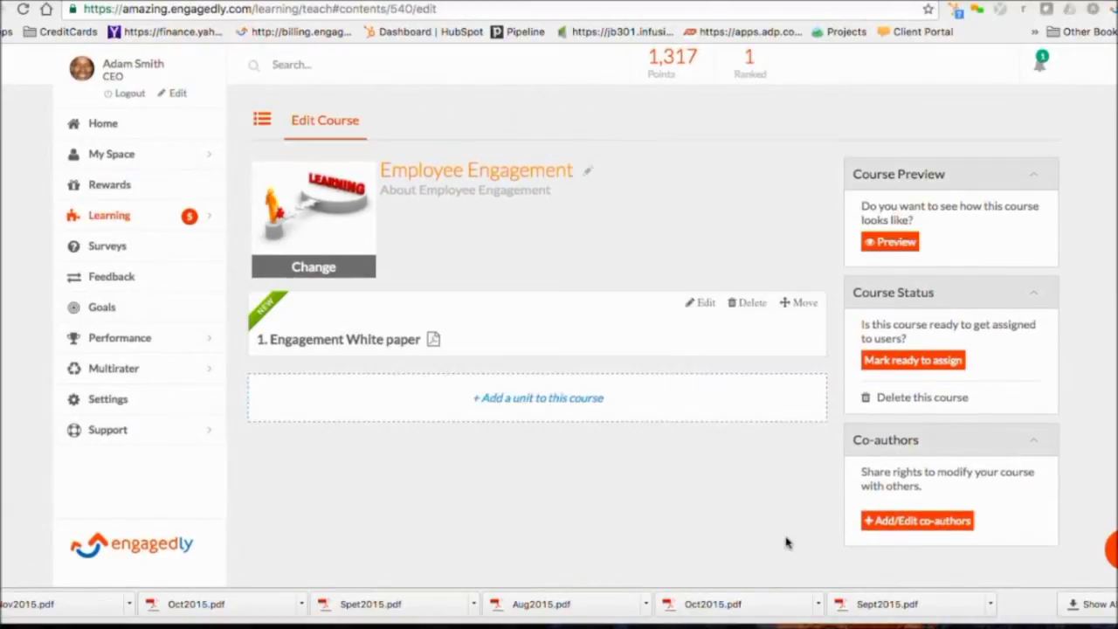
# - Add a quiz unit named "Quiz for Engagement" with a 90% passing score and correct answers displayed after completion
pyautogui.click(547, 399)
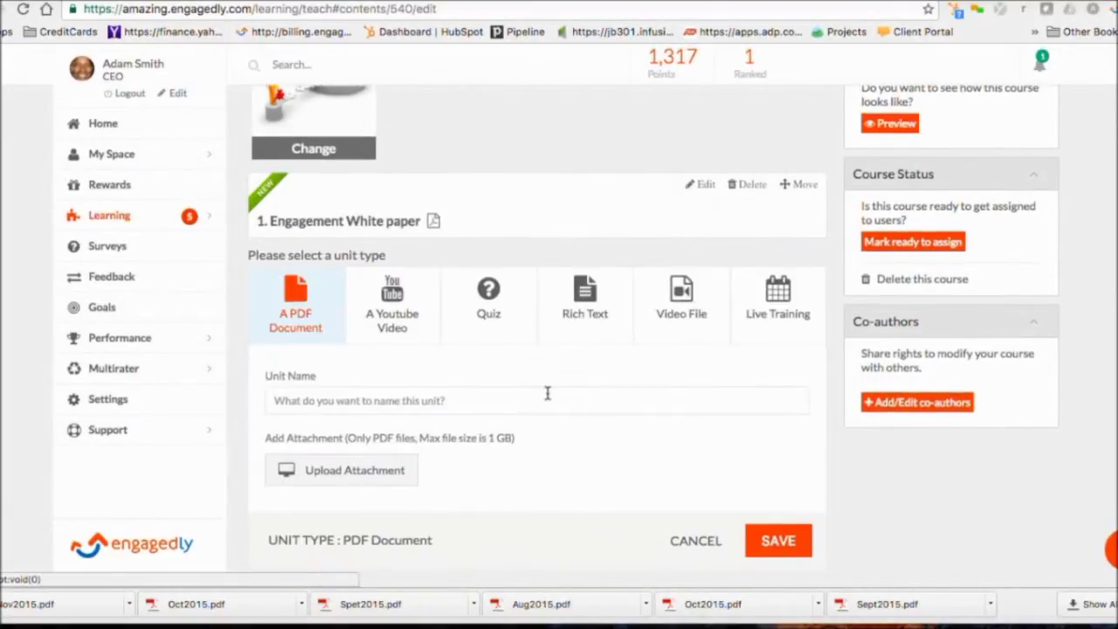
pyautogui.doubleClick(490, 328)
pyautogui.click(391, 402)
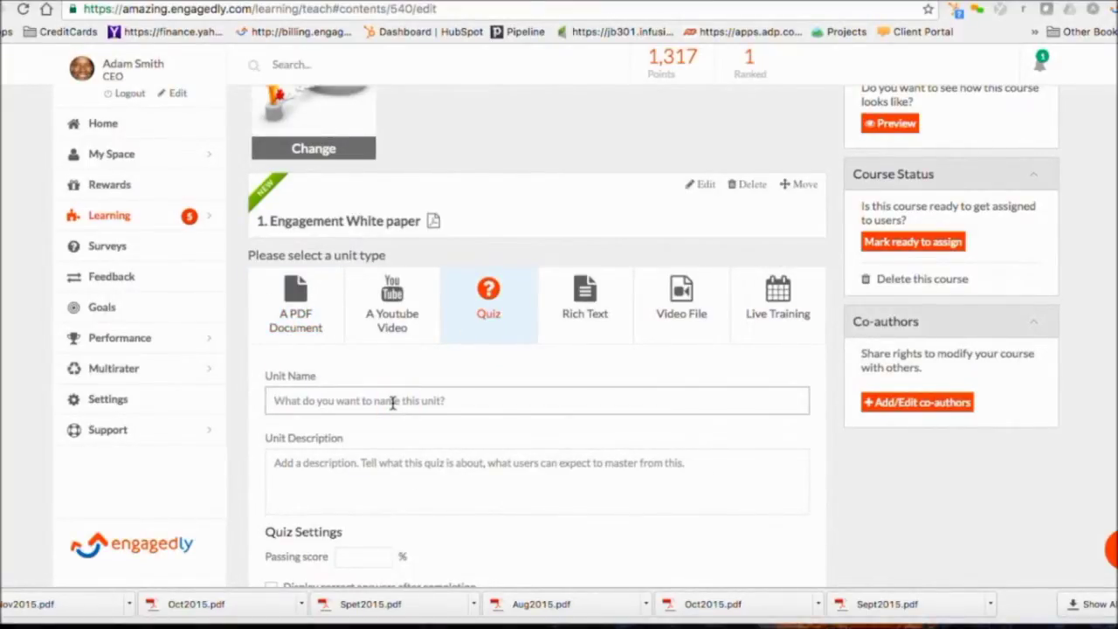
pyautogui.write('Quiz for Engagement')
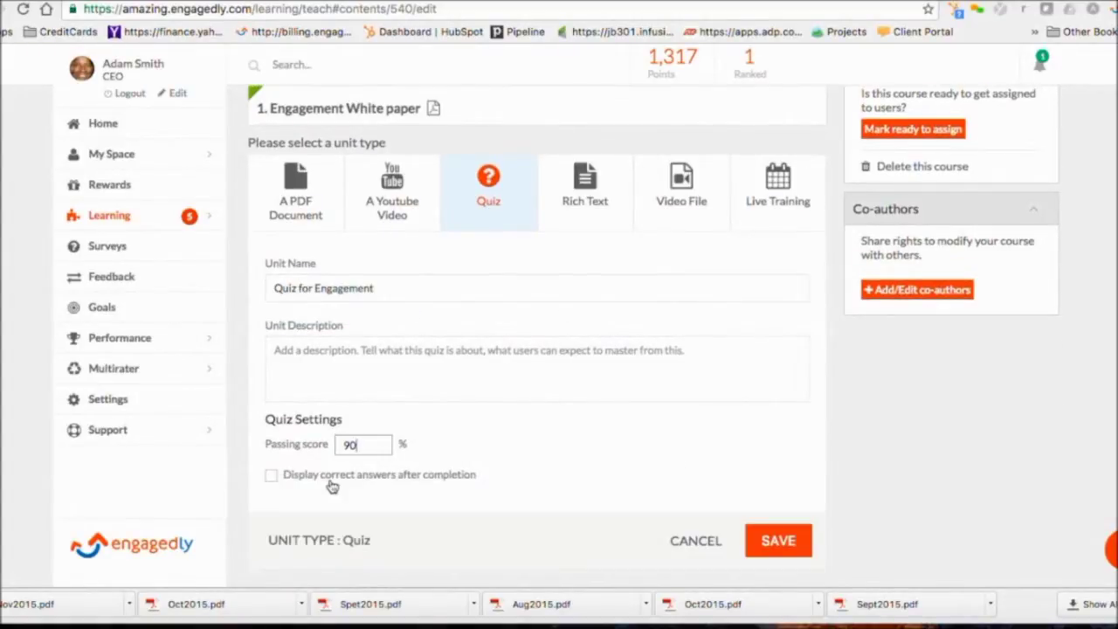
pyautogui.click(331, 481)
pyautogui.click(777, 539)
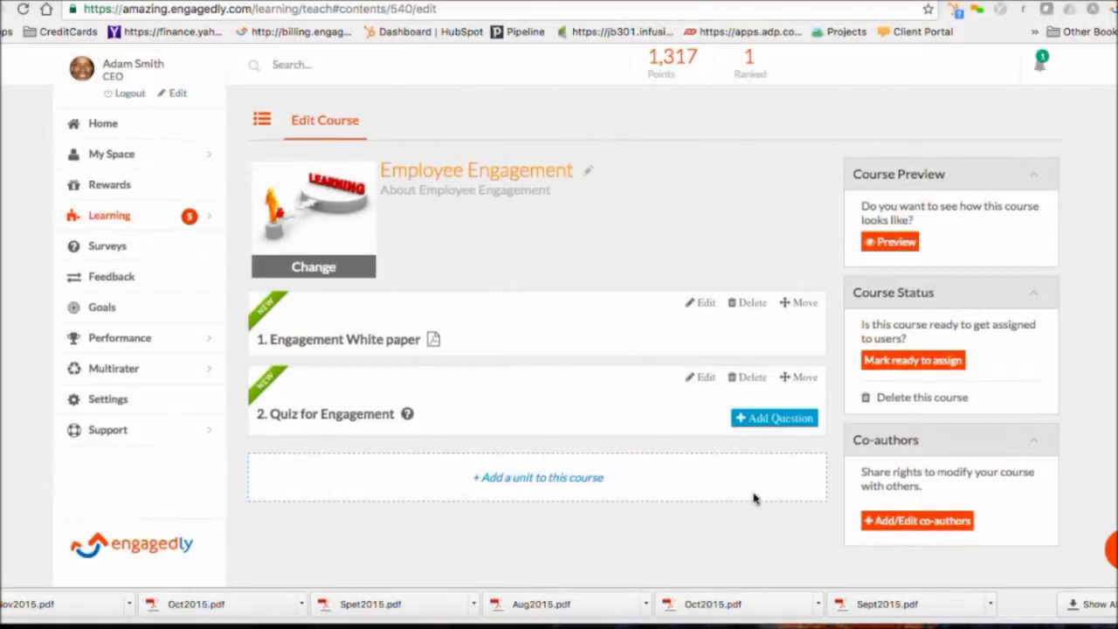
# - Add a multiple-choice question to the quiz with the text "What is employee engagement?"
pyautogui.click(768, 419)
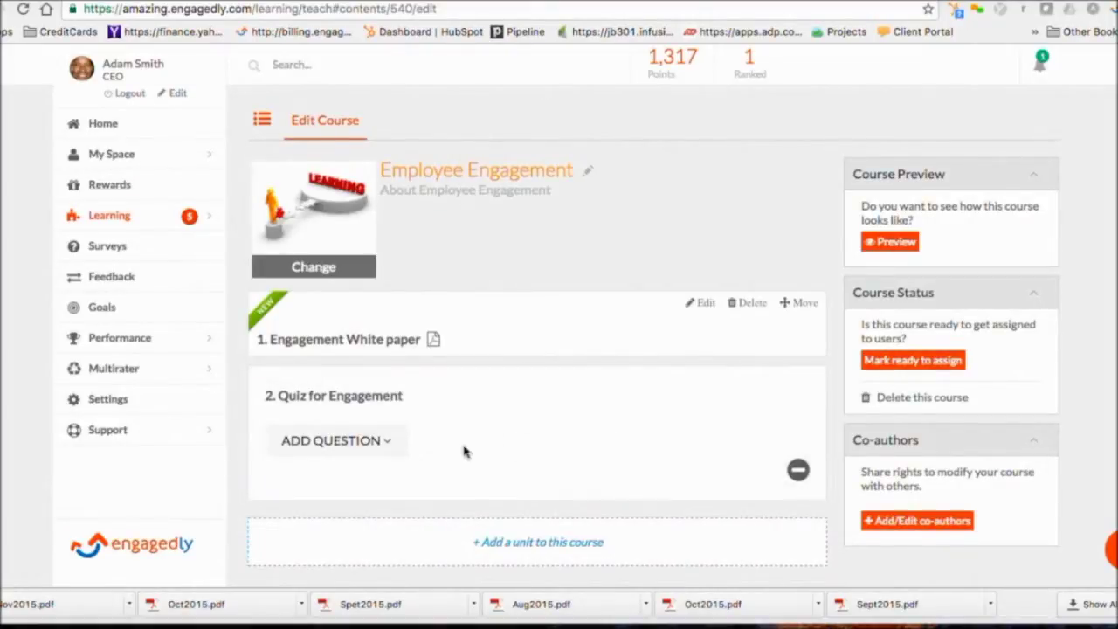
pyautogui.click(374, 441)
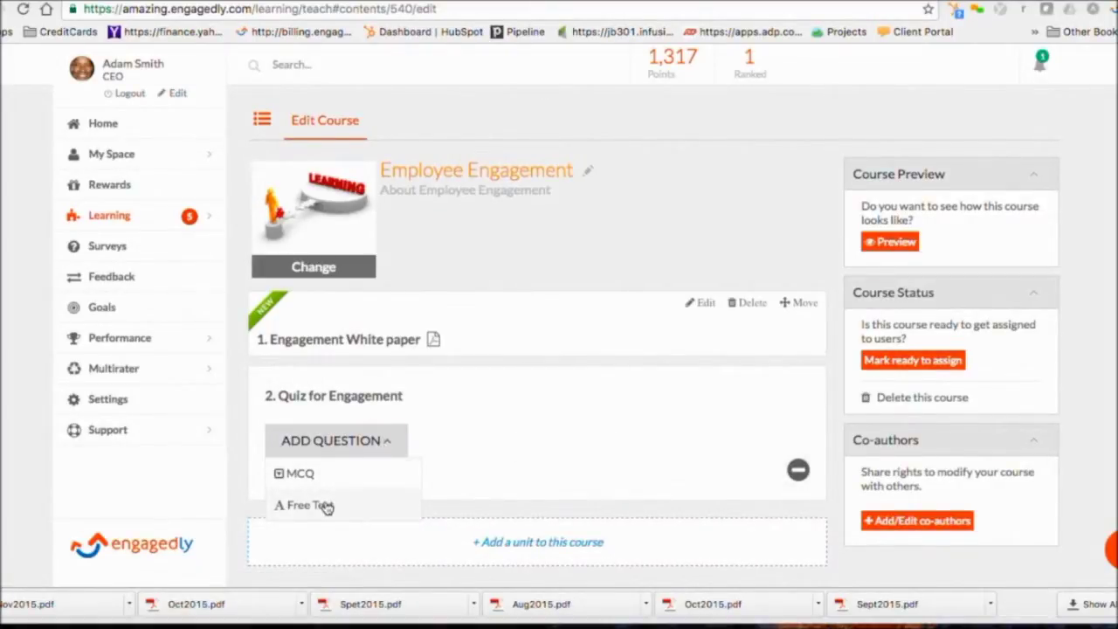
pyautogui.click(315, 477)
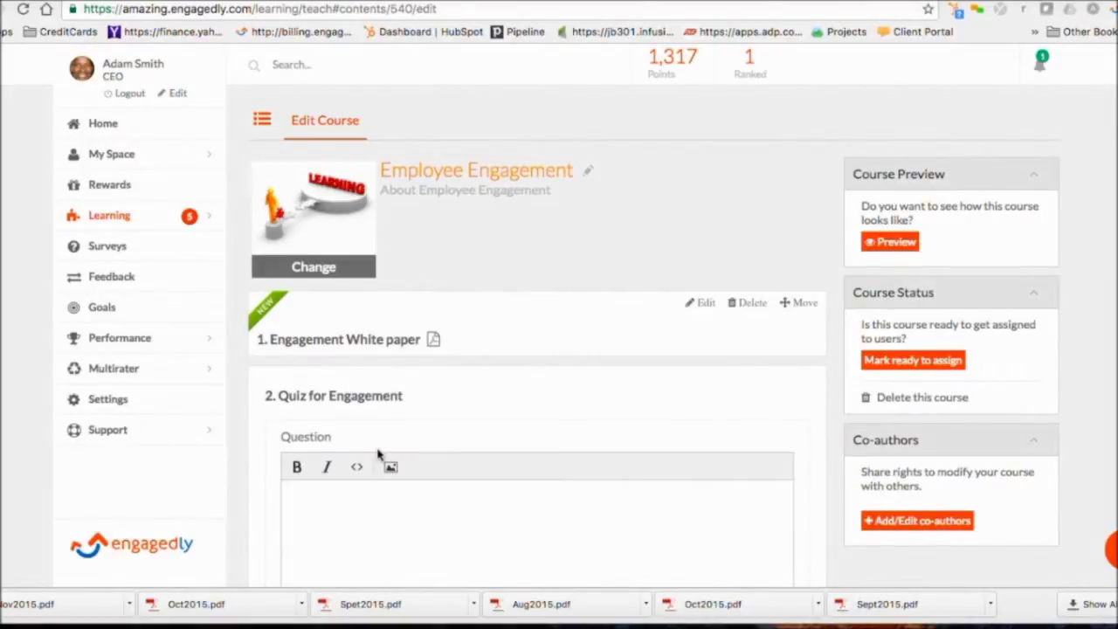
pyautogui.scroll(-3, 365, 434)
pyautogui.click(349, 394)
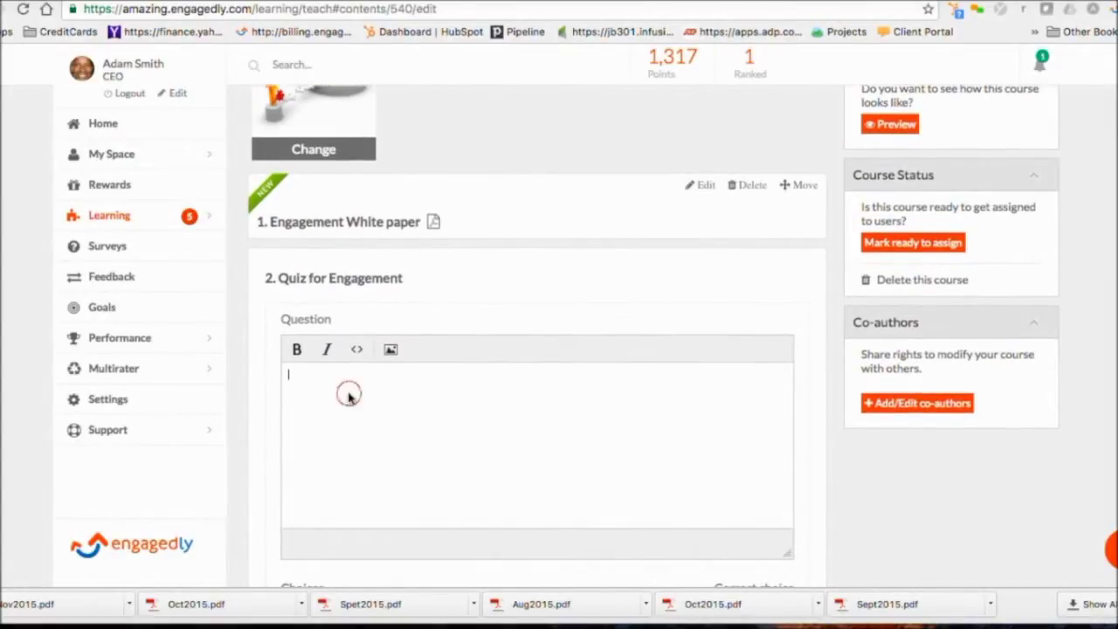
pyautogui.write('What is employee engagement?')
# - Save the question with "How to engage employees" as correct choice, plus "How to make employees happy", "How to have fun at work" and "None of the above"
pyautogui.scroll(-5, 347, 399)
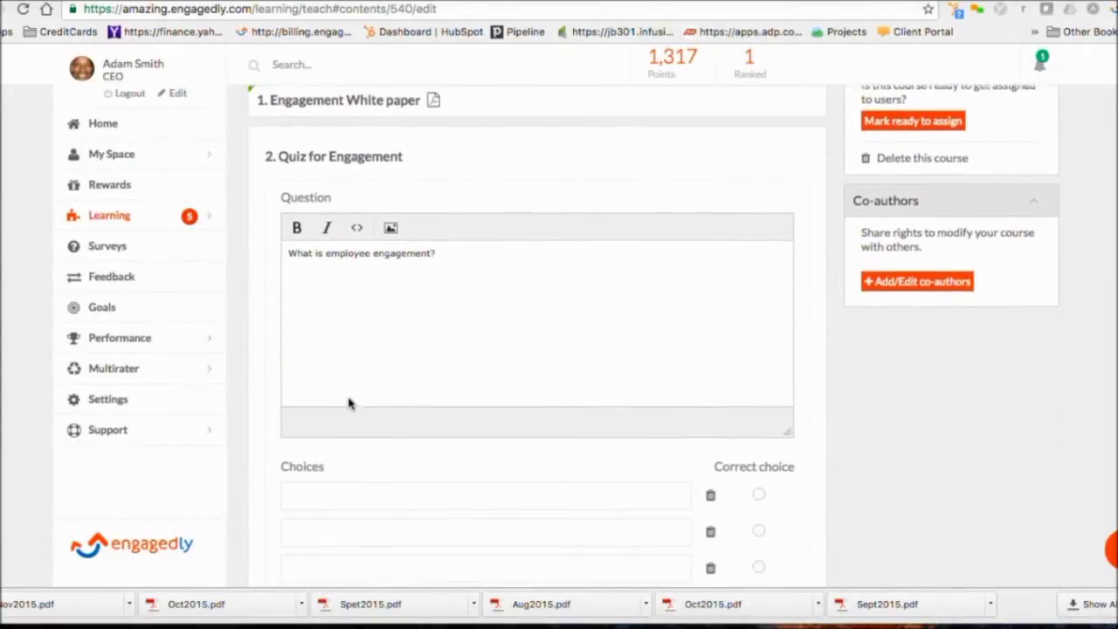
pyautogui.click(358, 395)
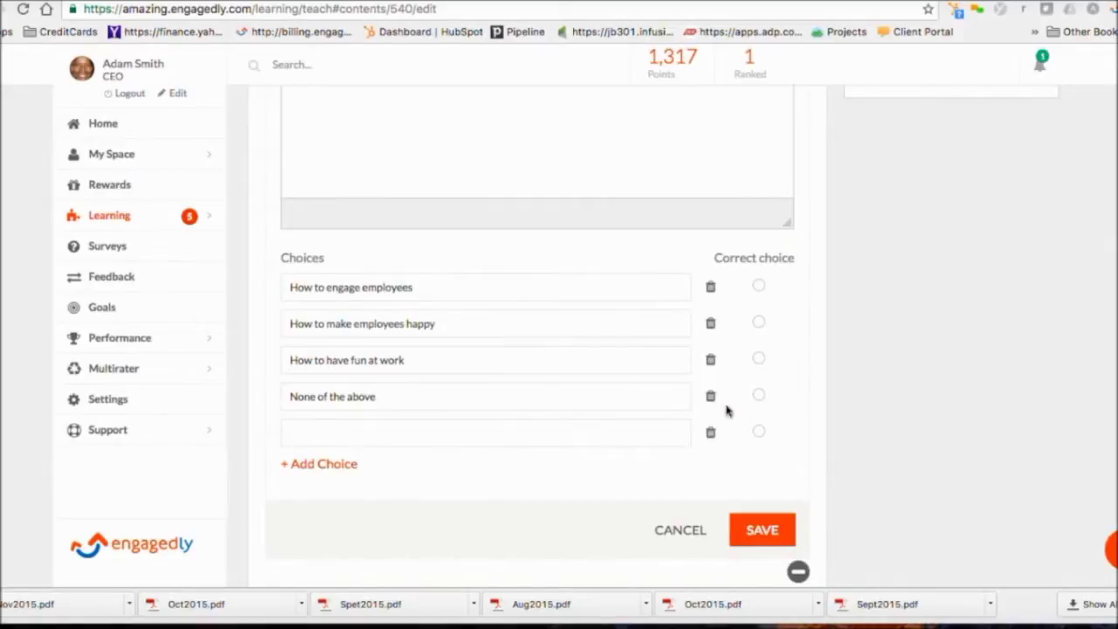
pyautogui.click(711, 435)
pyautogui.click(759, 286)
pyautogui.click(761, 494)
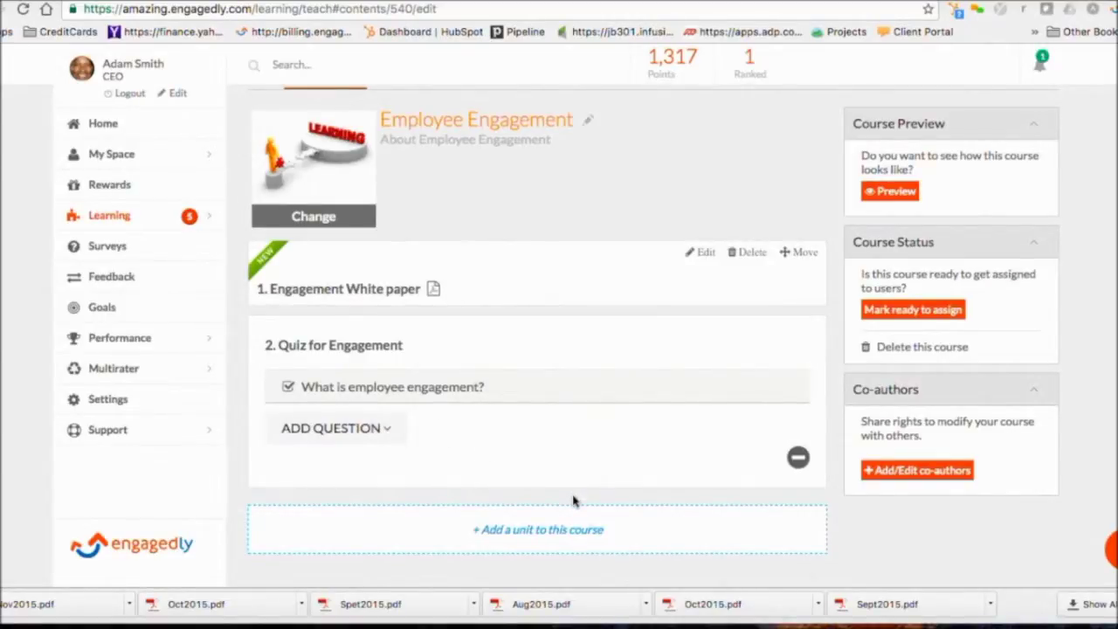
# - Add a live training unit named "Classroom training for managers" with the description "How to engage your team"
pyautogui.click(539, 530)
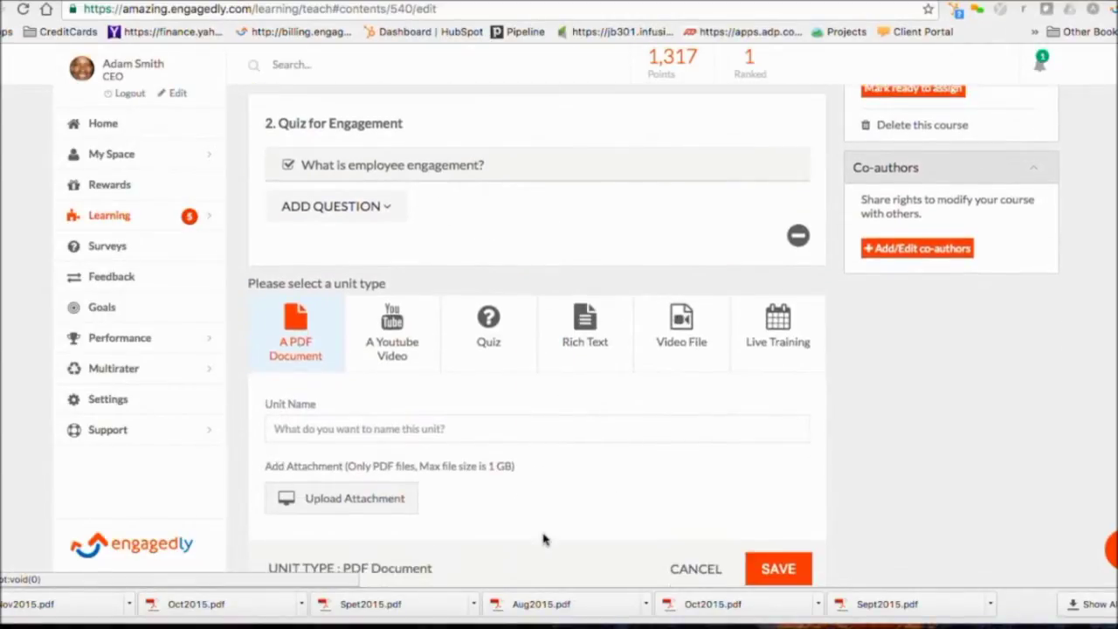
pyautogui.click(778, 338)
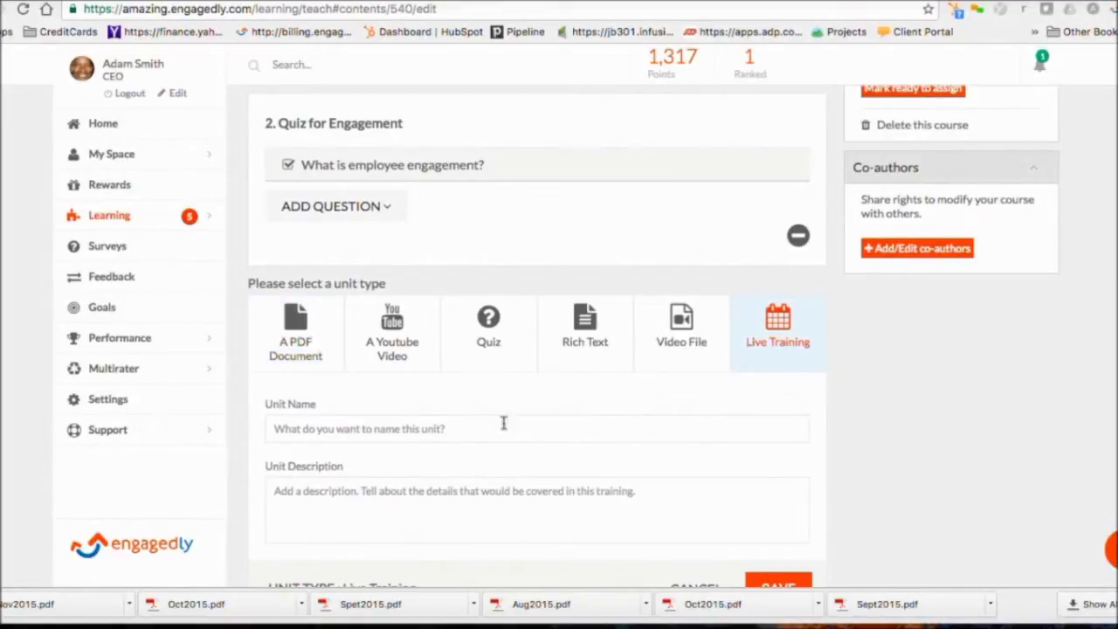
pyautogui.click(436, 429)
pyautogui.write('Cla')
pyautogui.write('ssroom training for managers')
pyautogui.press('Tab')
pyautogui.write('How to engag')
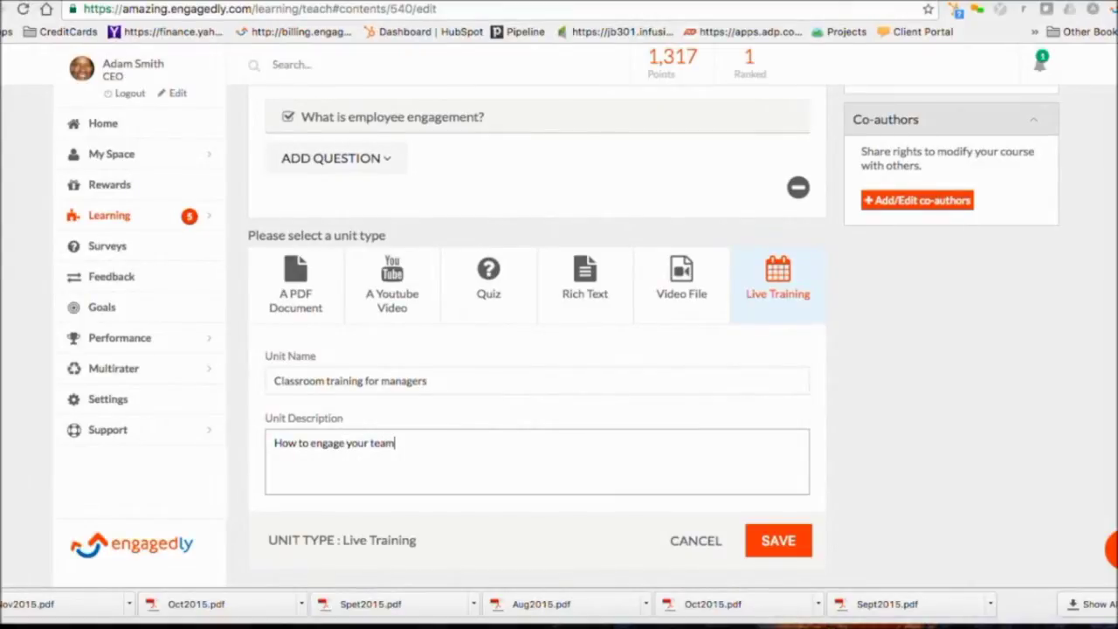
pyautogui.click(774, 539)
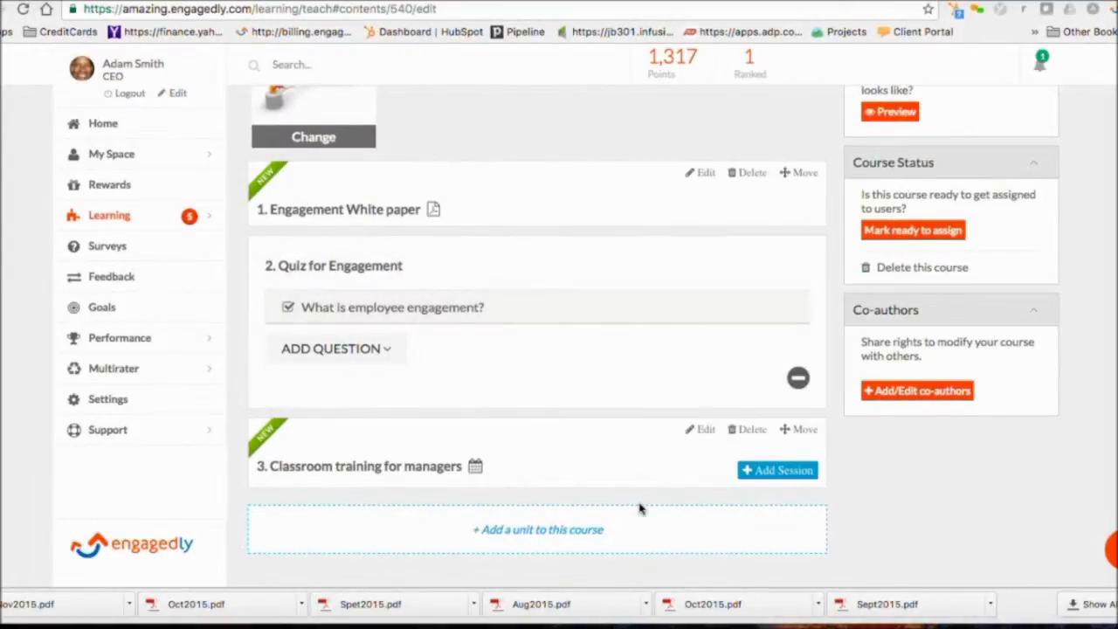
# - Start a new session for the "Classroom training for managers" unit and title it "Managing for engagement"
pyautogui.click(781, 473)
pyautogui.scroll(-3, 561, 451)
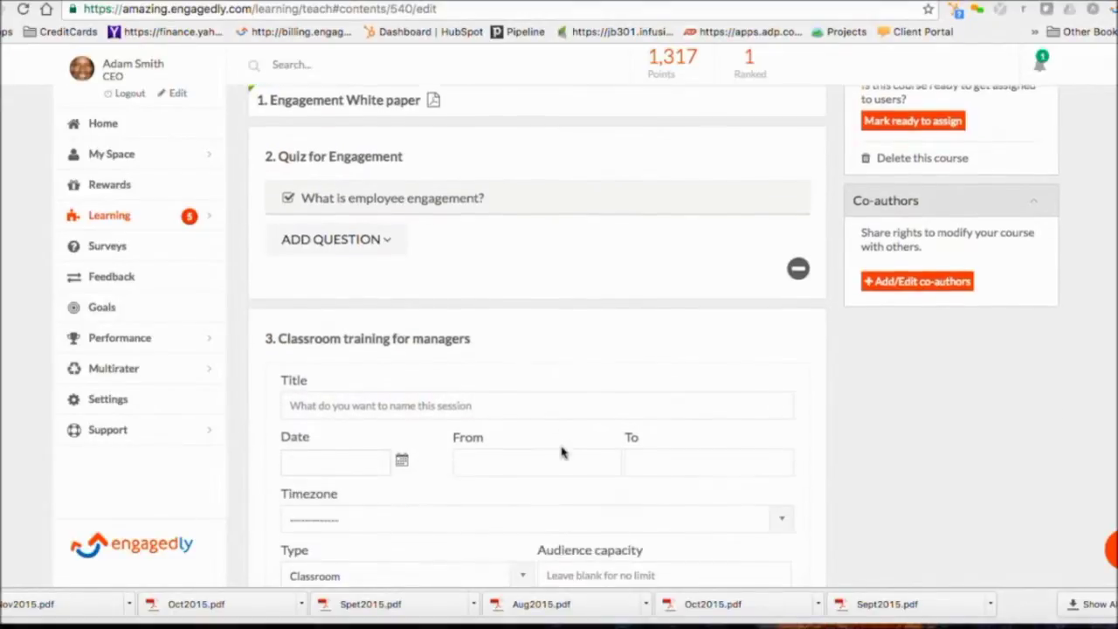
pyautogui.click(517, 403)
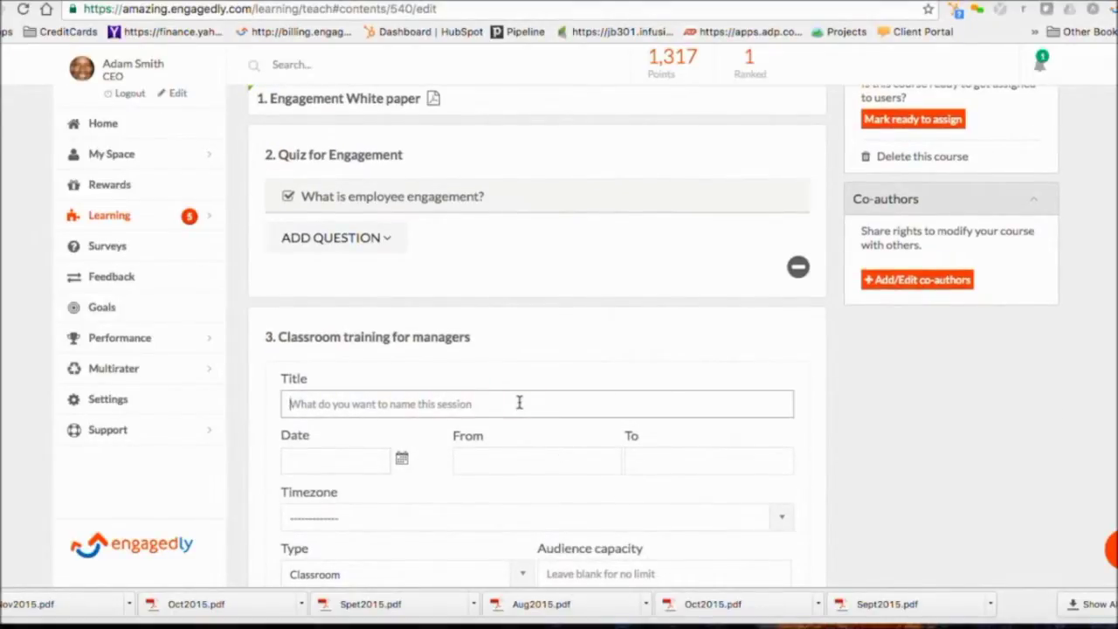
pyautogui.write('Managing for engagement')
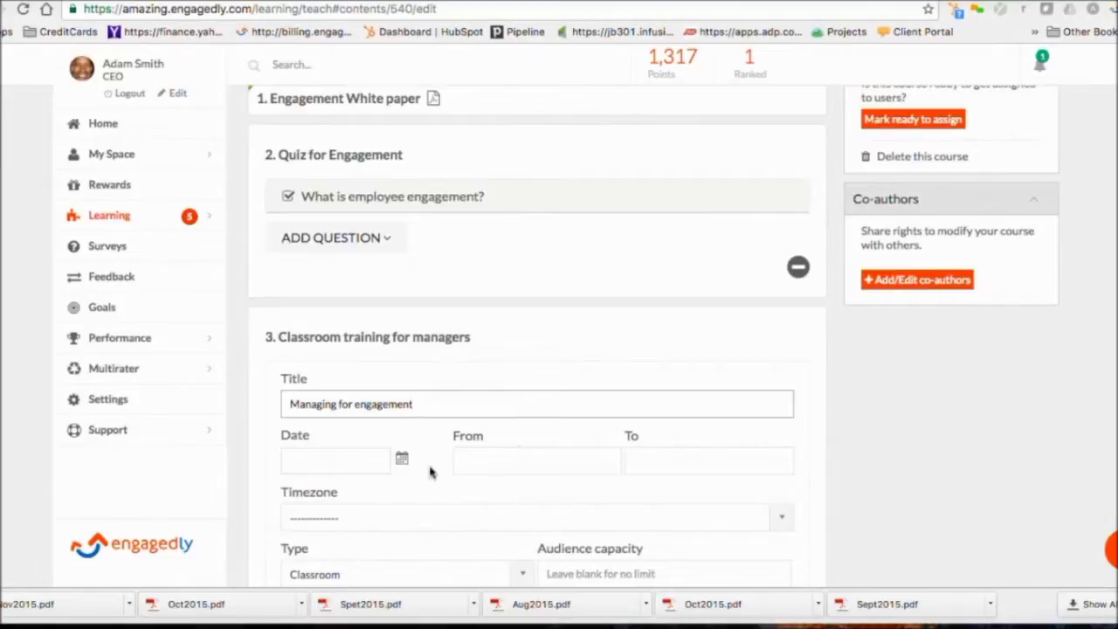
# - Set the session date to Apr 19, 2017
pyautogui.click(374, 460)
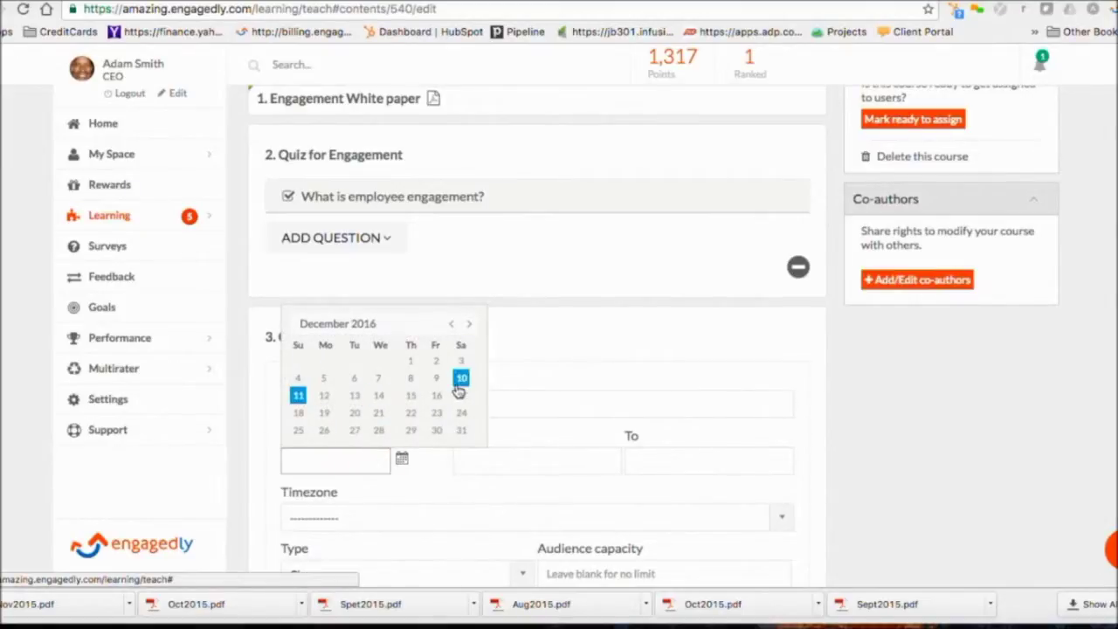
pyautogui.click(469, 324)
pyautogui.click(469, 324)
pyautogui.click(469, 324)
pyautogui.click(469, 324)
pyautogui.click(378, 412)
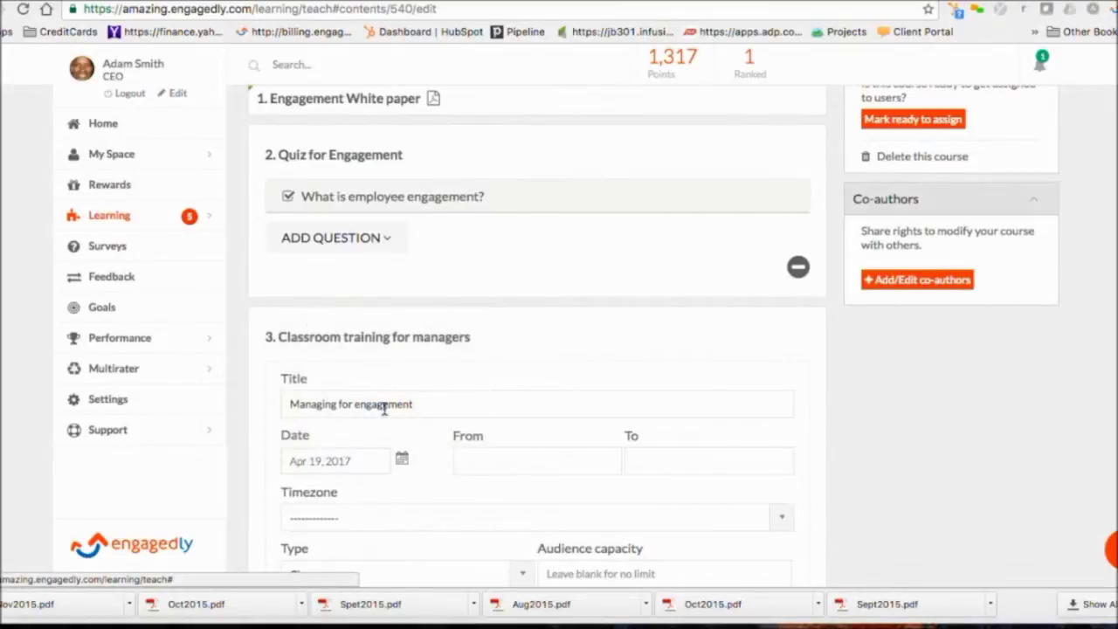
# - Set the session to run from 8:20 AM to 9:22 AM
pyautogui.click(527, 463)
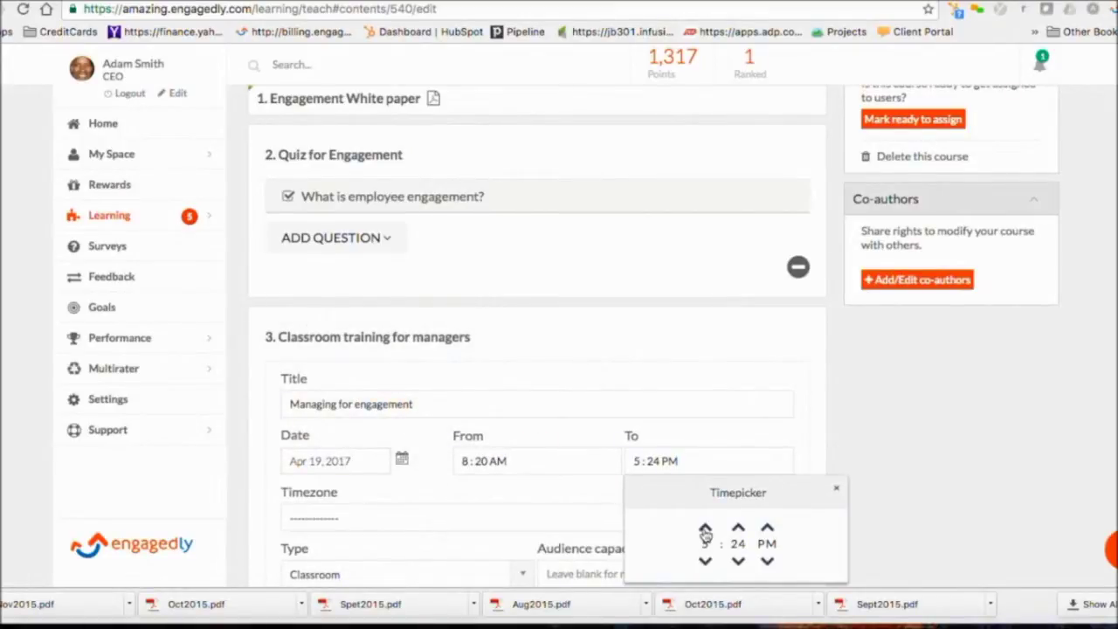
pyautogui.click(704, 529)
pyautogui.click(705, 530)
pyautogui.click(888, 535)
# - Set the session's timezone to Central Time (US & Canada)
pyautogui.scroll(-3, 551, 517)
pyautogui.click(527, 391)
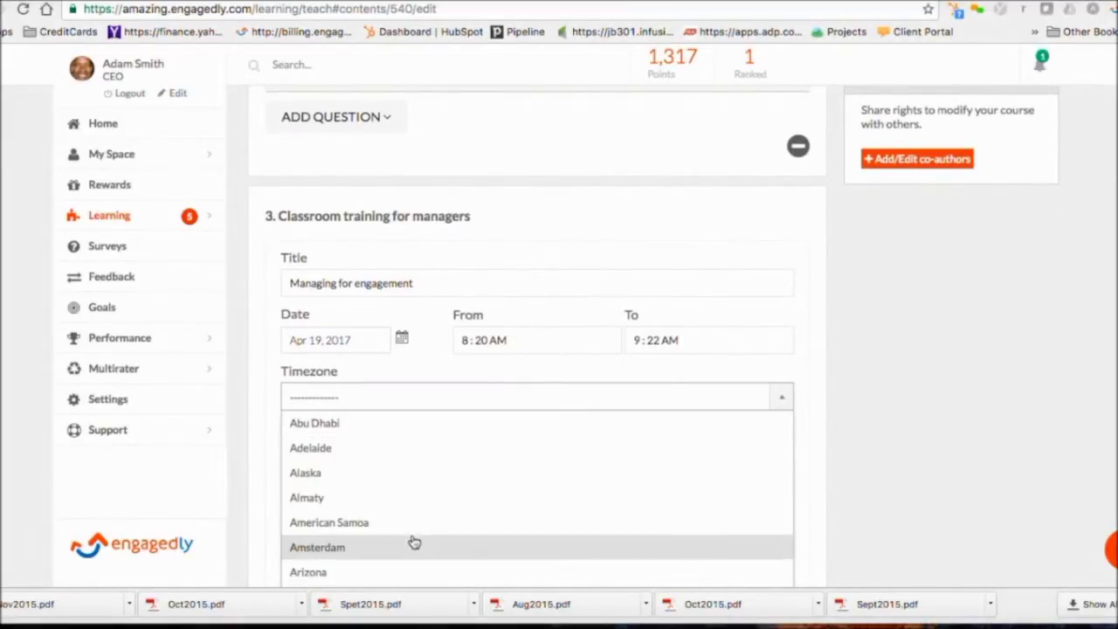
pyautogui.scroll(-4, 411, 542)
pyautogui.scroll(-5, 414, 542)
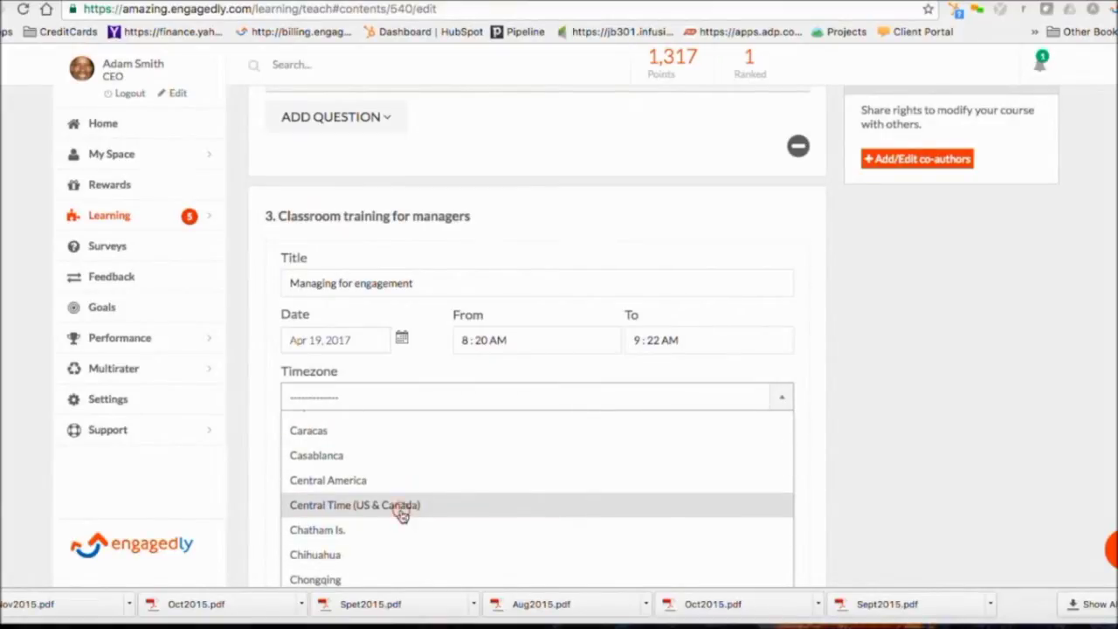
pyautogui.click(400, 506)
# - Search for the instructor by first name and assign the matching employee with the full name and profile photo to the session
pyautogui.scroll(-2, 401, 510)
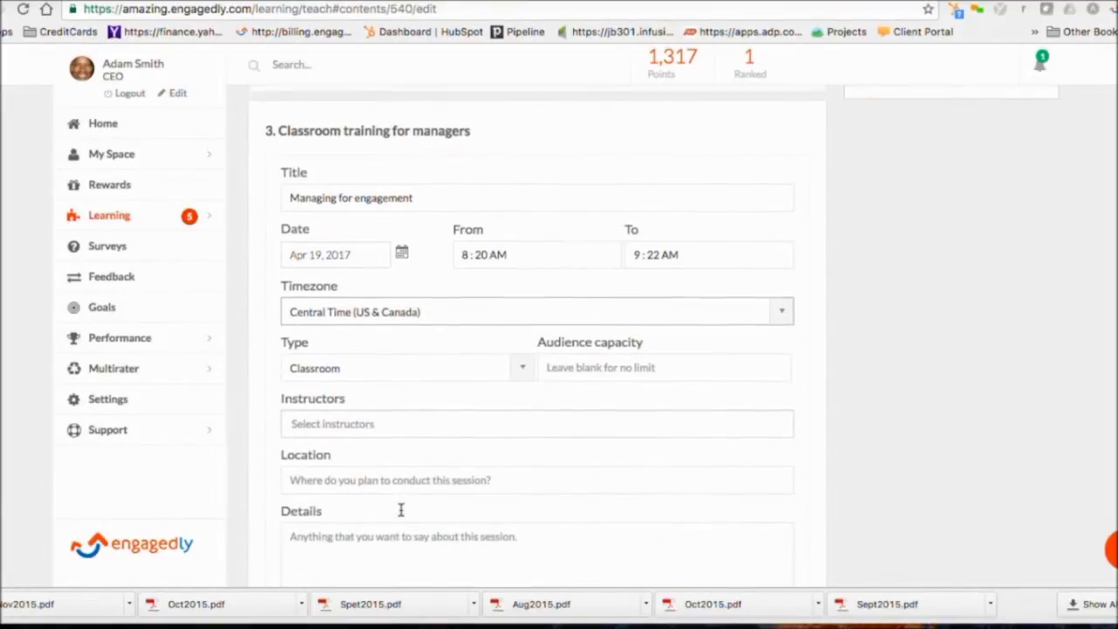
pyautogui.click(401, 419)
pyautogui.write('brian')
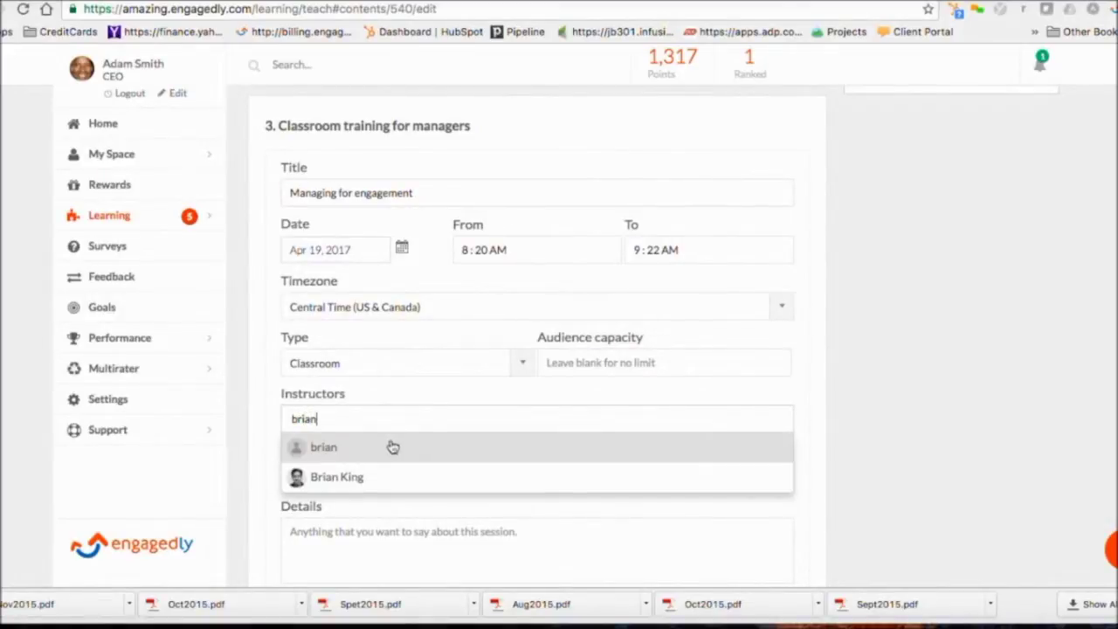
pyautogui.click(352, 476)
# - Set the session's location to "Room 101" and save the session
pyautogui.scroll(-2, 403, 487)
pyautogui.click(404, 383)
pyautogui.write('R')
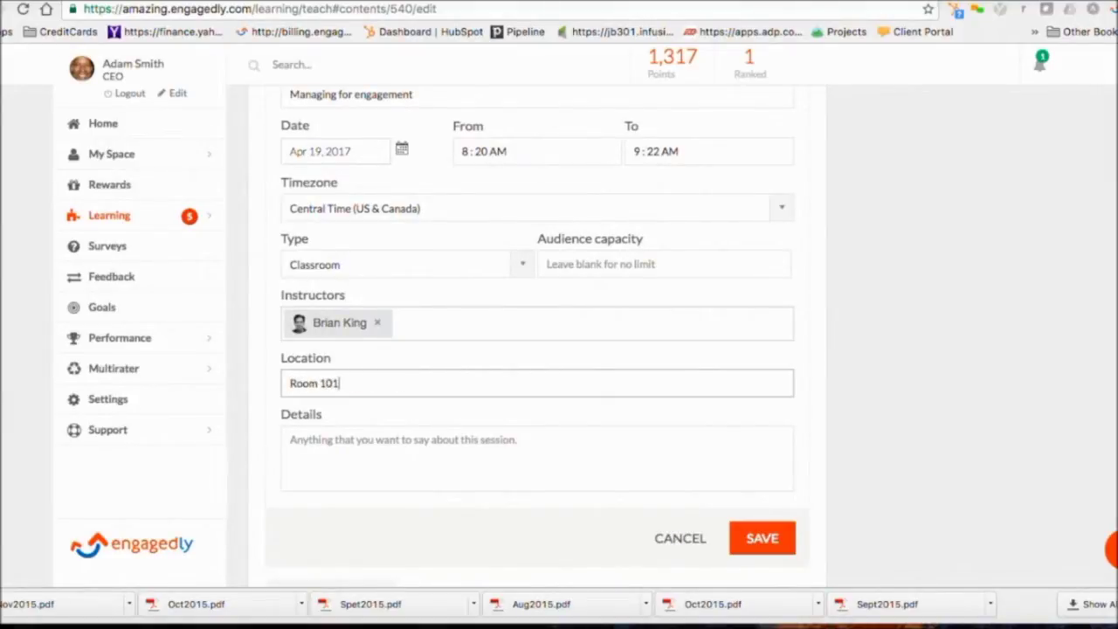
pyautogui.write('oom 101')
pyautogui.scroll(-1, 439, 442)
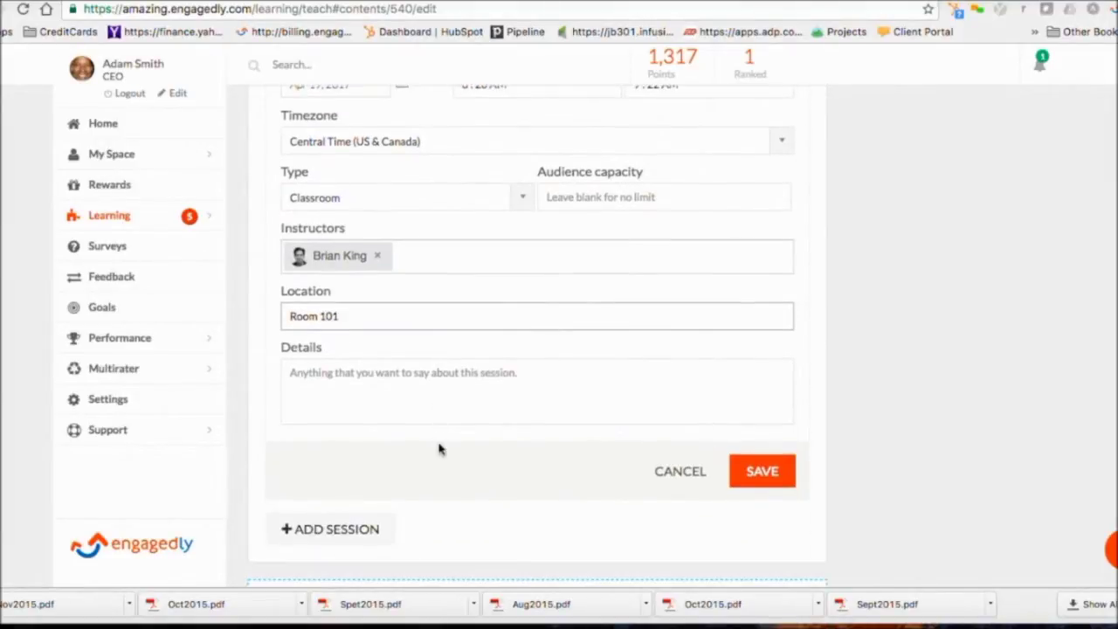
pyautogui.click(756, 466)
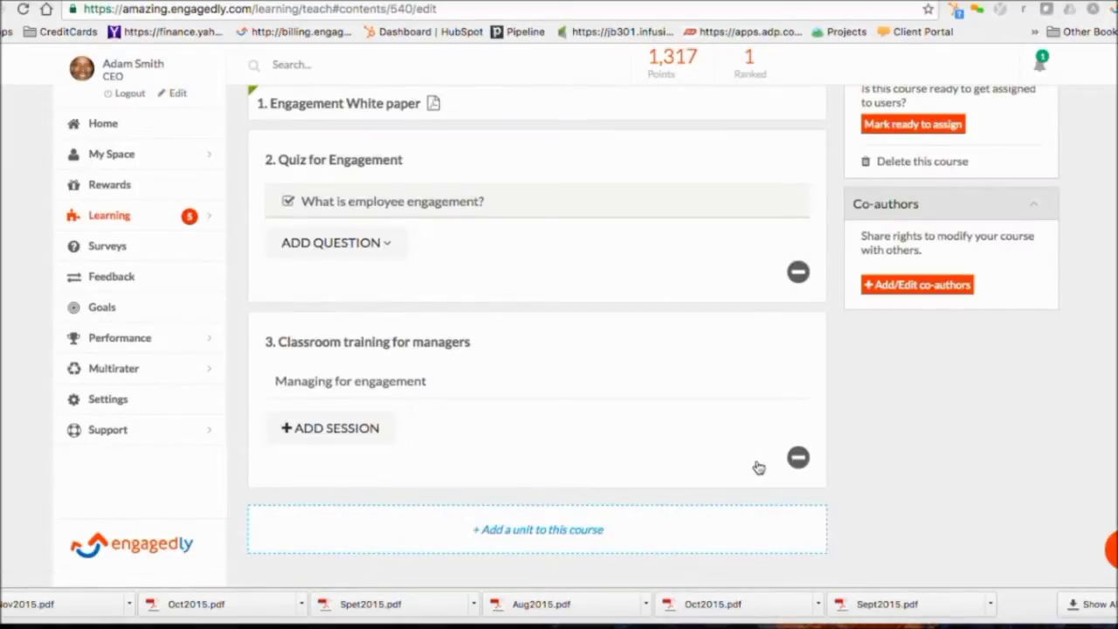
# - Mark the Employee Engagement course as ready to assign
pyautogui.scroll(3, 933, 449)
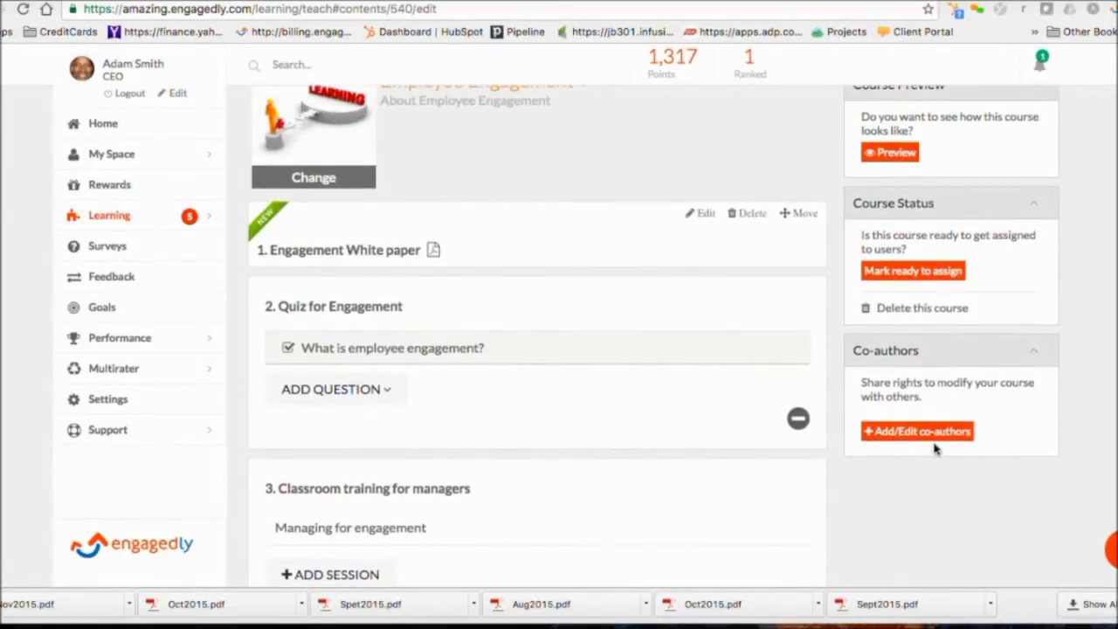
pyautogui.click(904, 276)
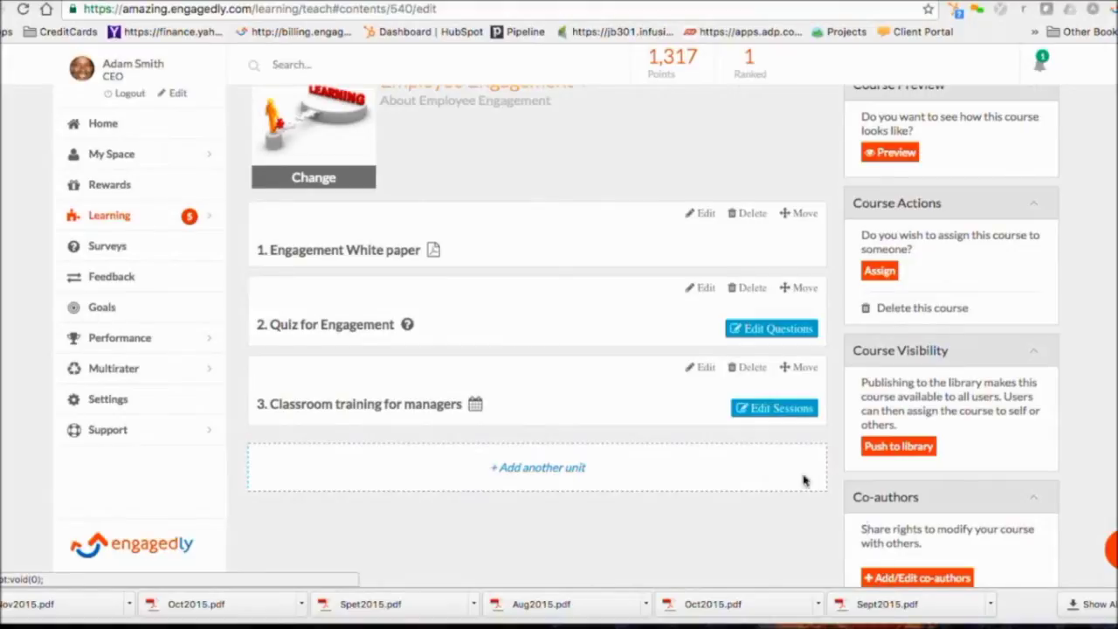
pyautogui.scroll(2, 649, 512)
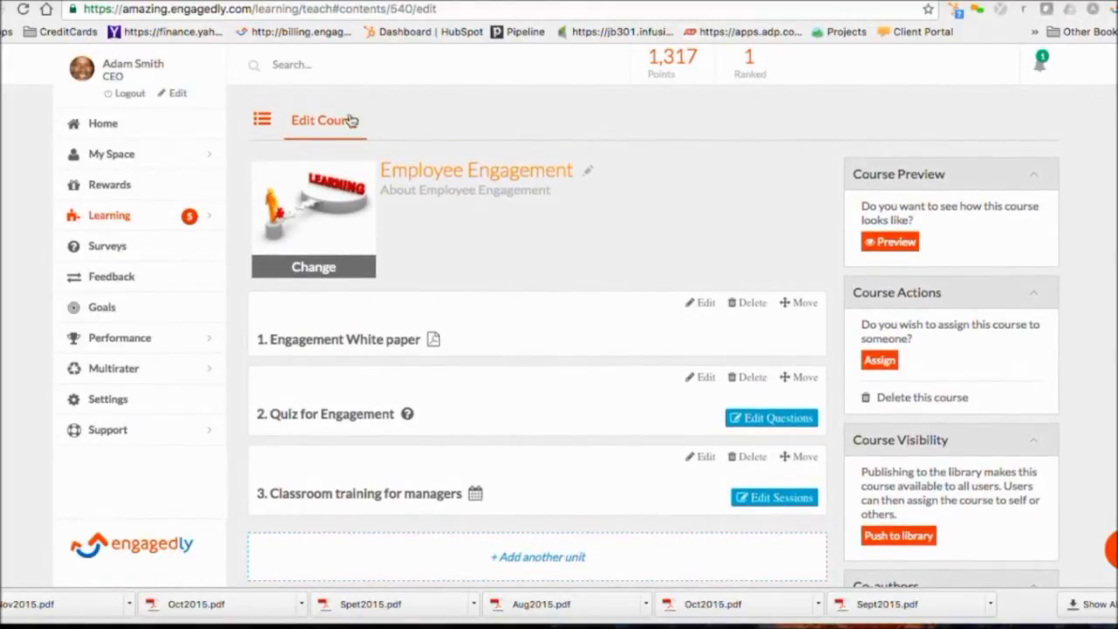
# - Open the Personality Development course from the list of courses assigned by the current account
pyautogui.moveTo(174, 215)
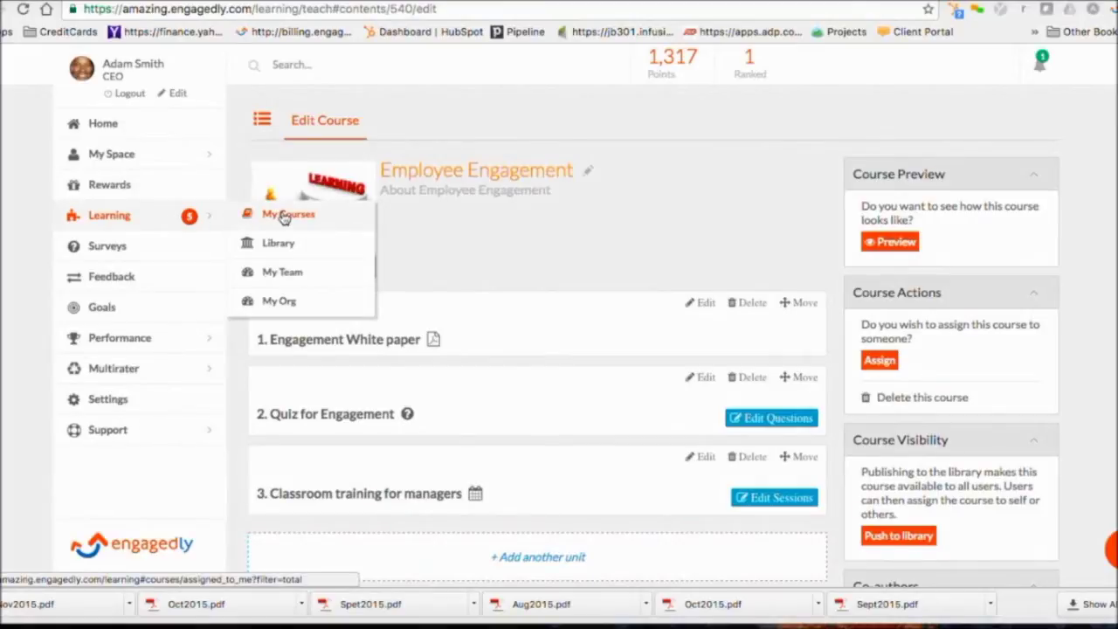
pyautogui.click(284, 218)
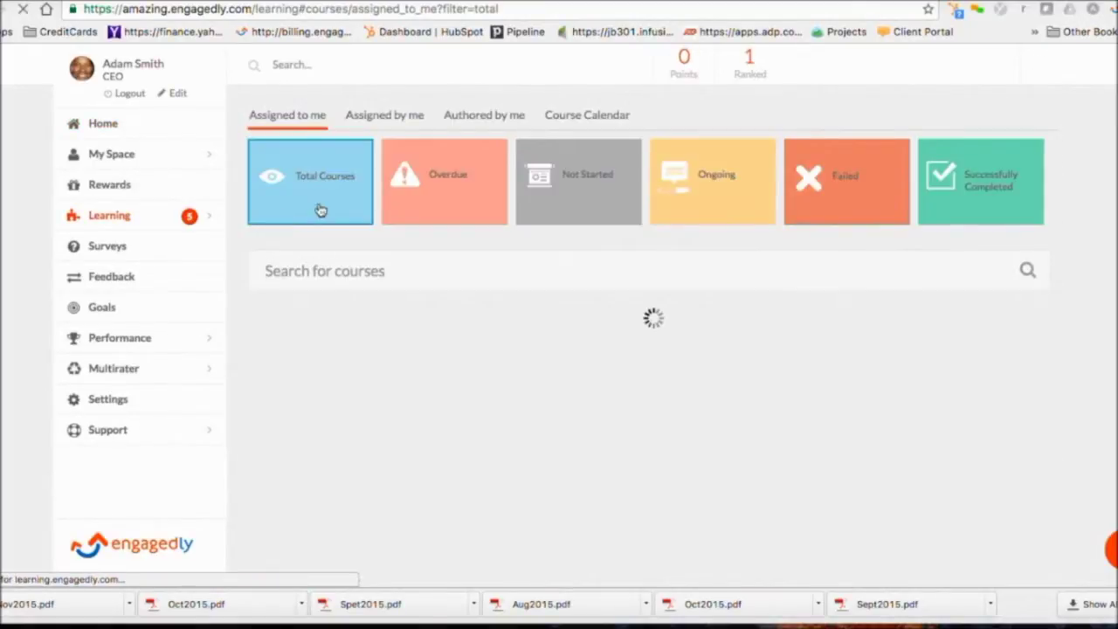
pyautogui.click(383, 116)
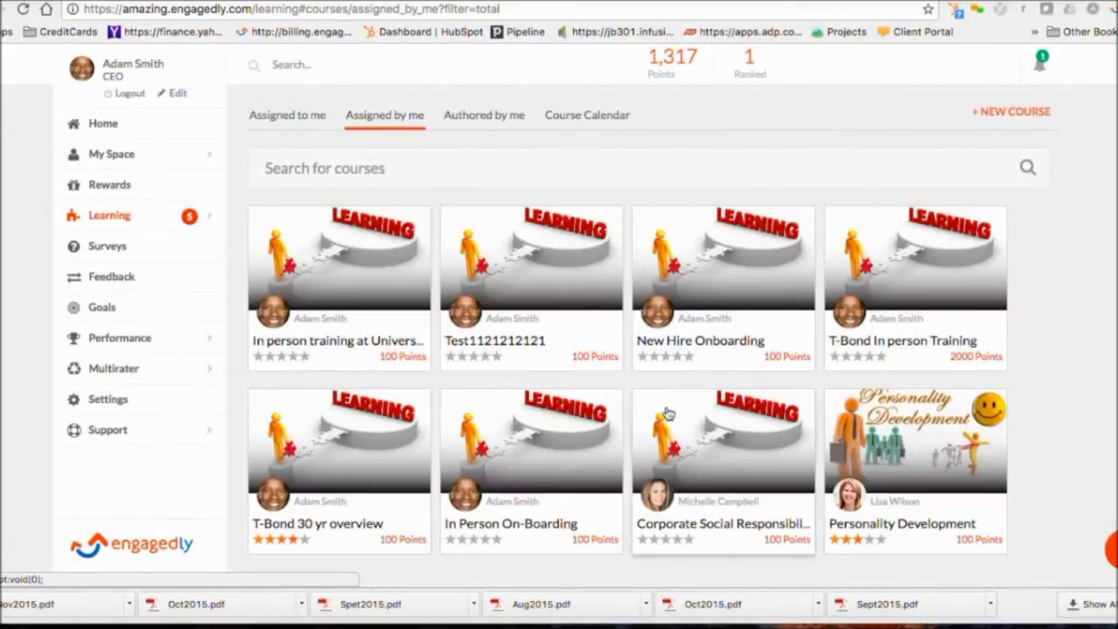
pyautogui.click(882, 524)
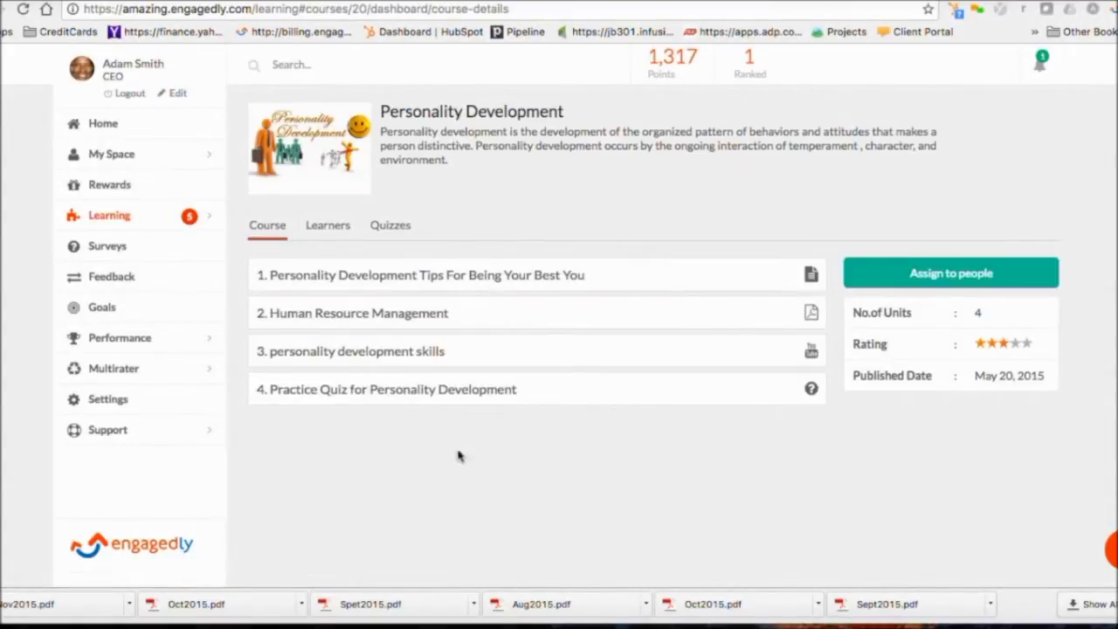
# - Examine the course's learner progress, quiz overview and individual user quiz results
pyautogui.click(331, 227)
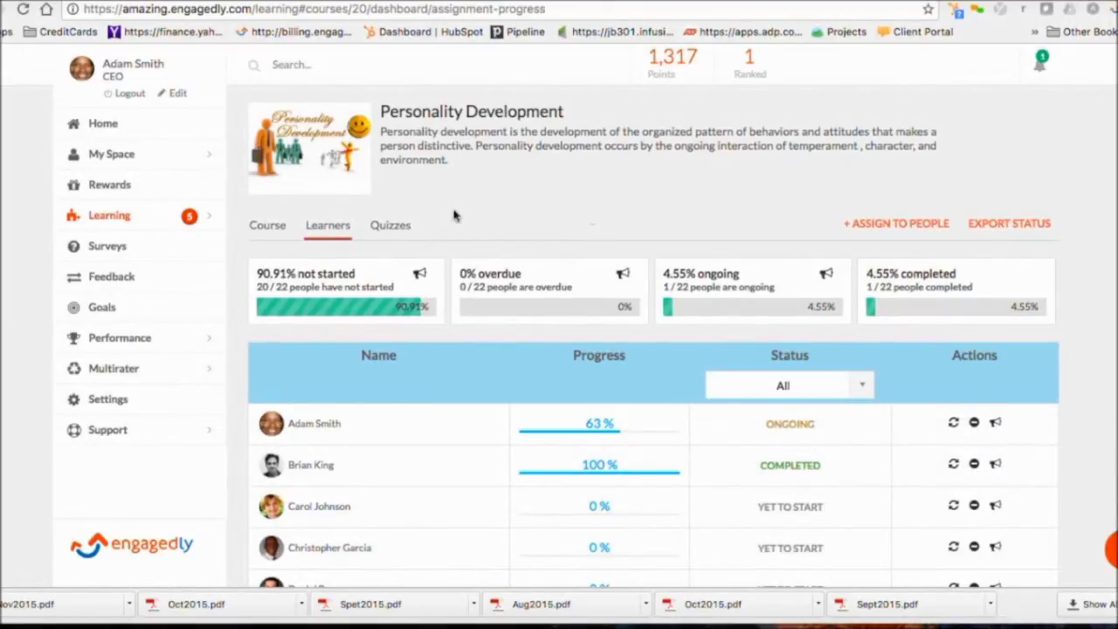
pyautogui.click(400, 228)
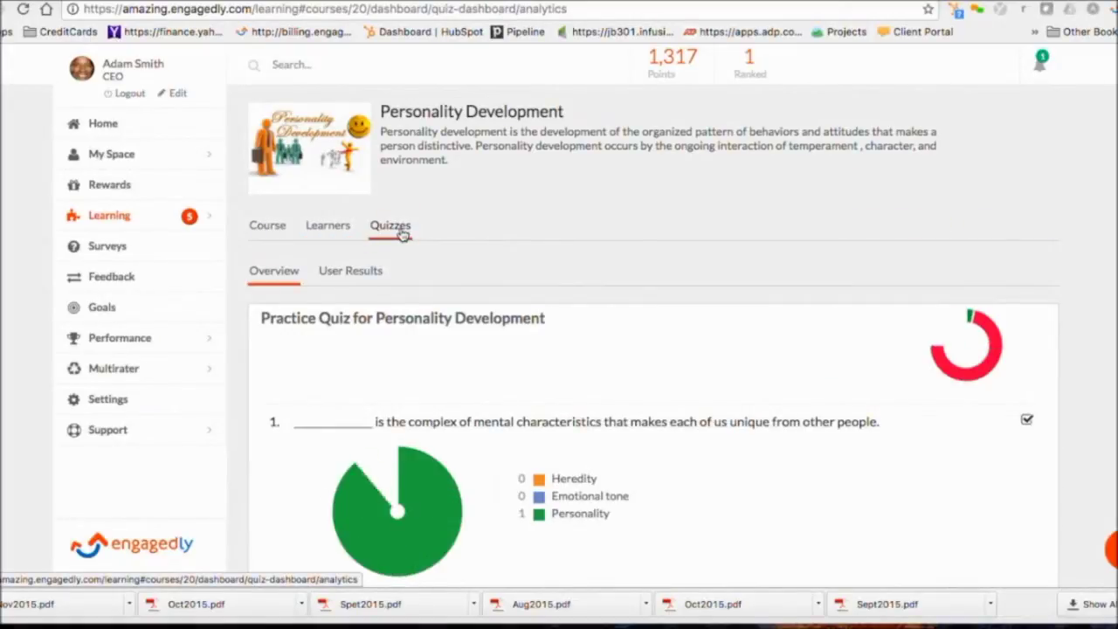
pyautogui.click(354, 274)
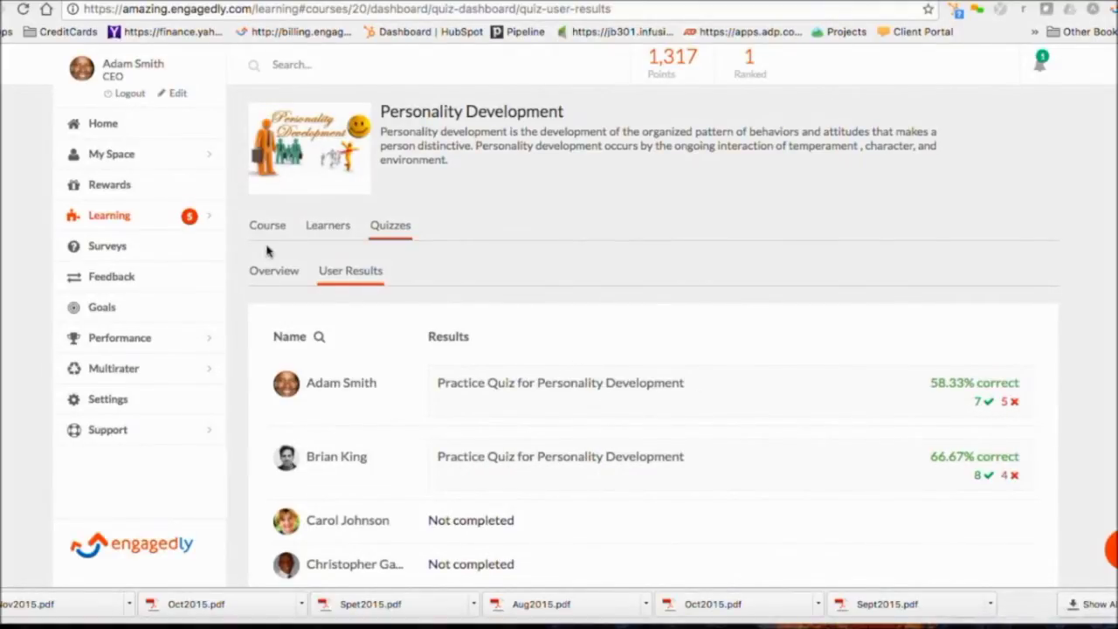
# - Check the first team member's assigned courses in the team learning overview, and open the organization-wide learning overview
pyautogui.moveTo(207, 225)
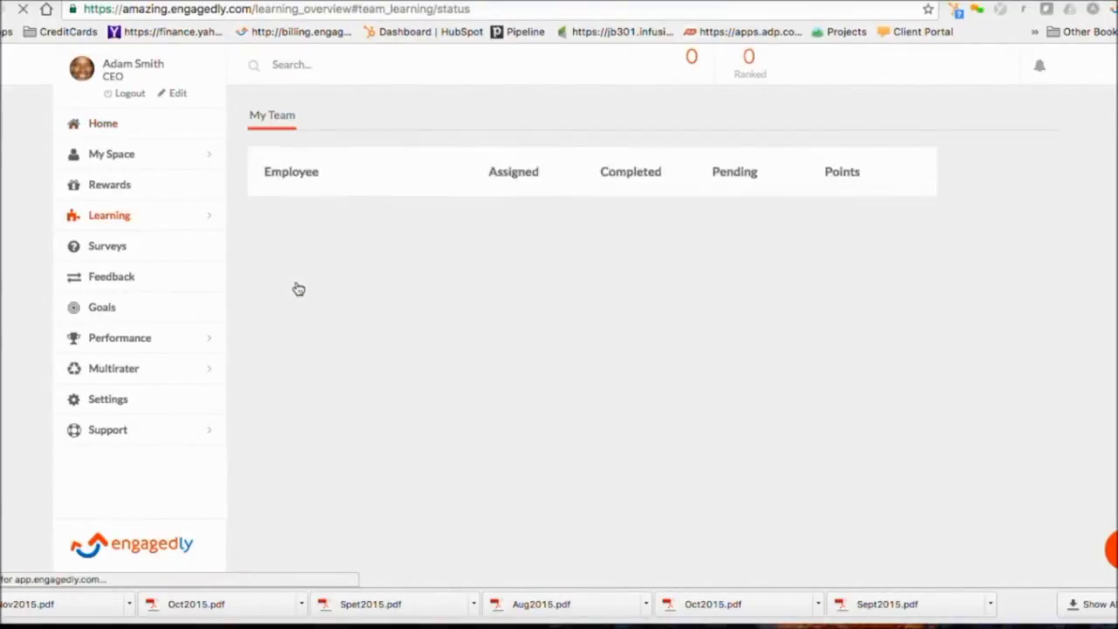
pyautogui.click(515, 271)
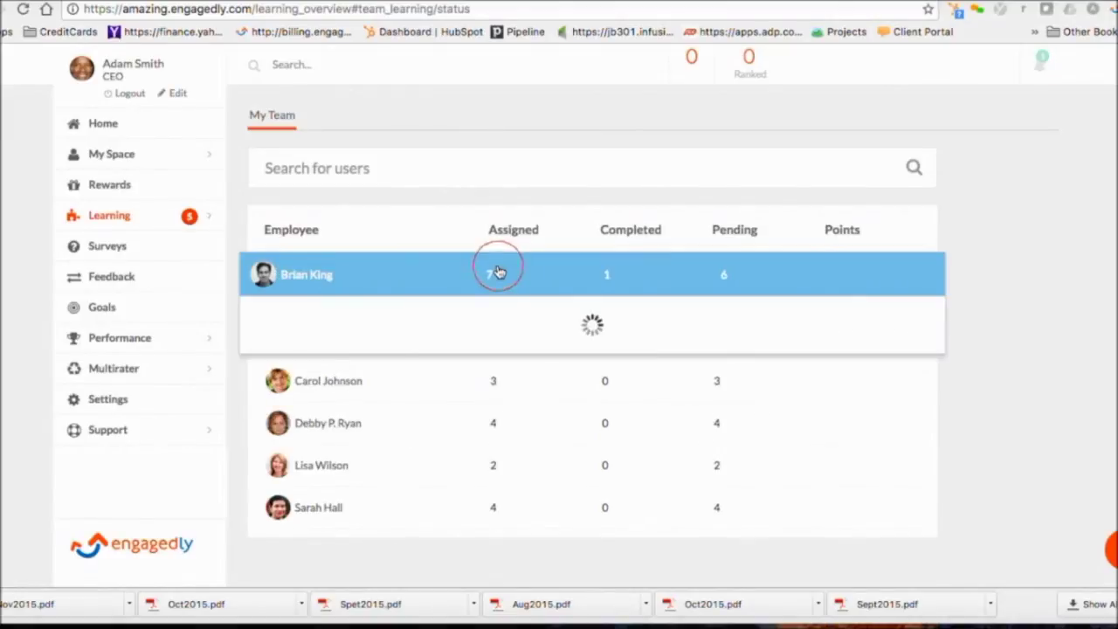
pyautogui.moveTo(174, 214)
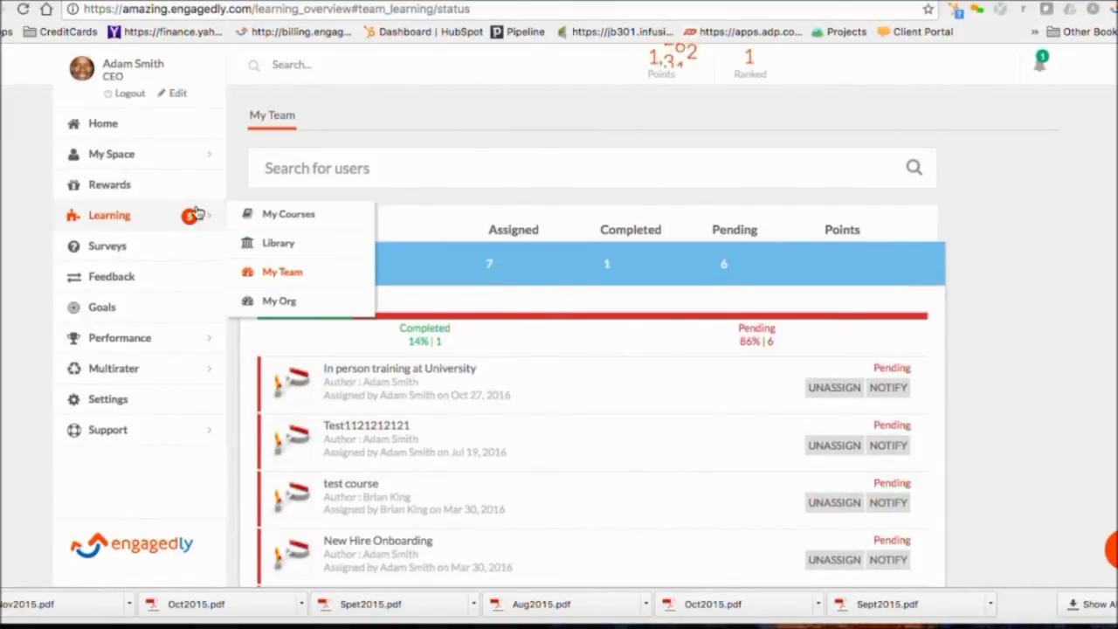
pyautogui.click(269, 301)
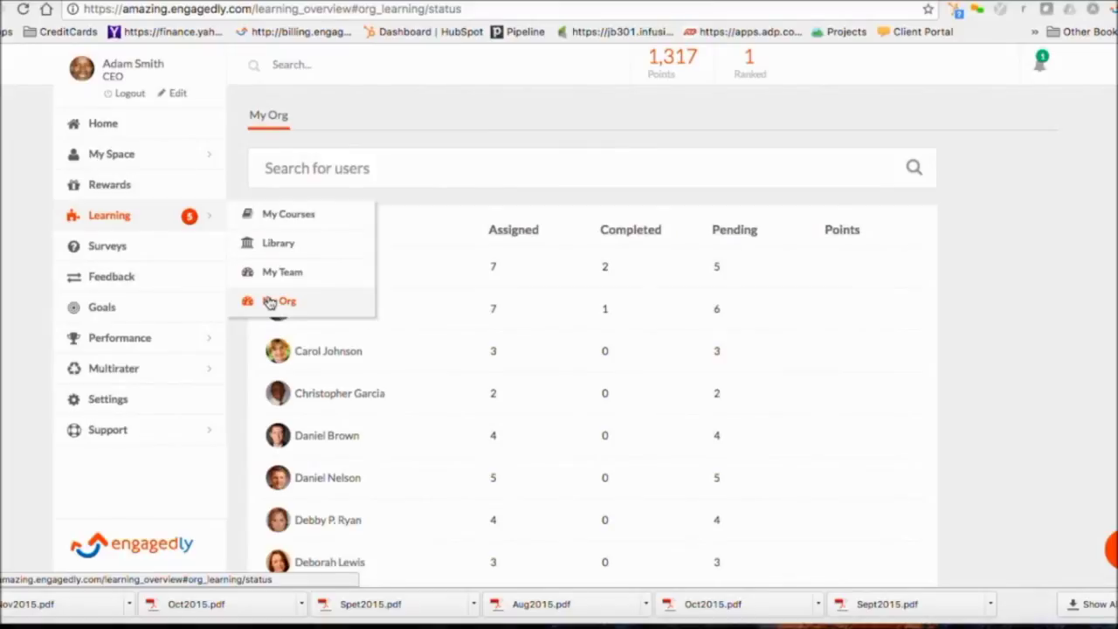